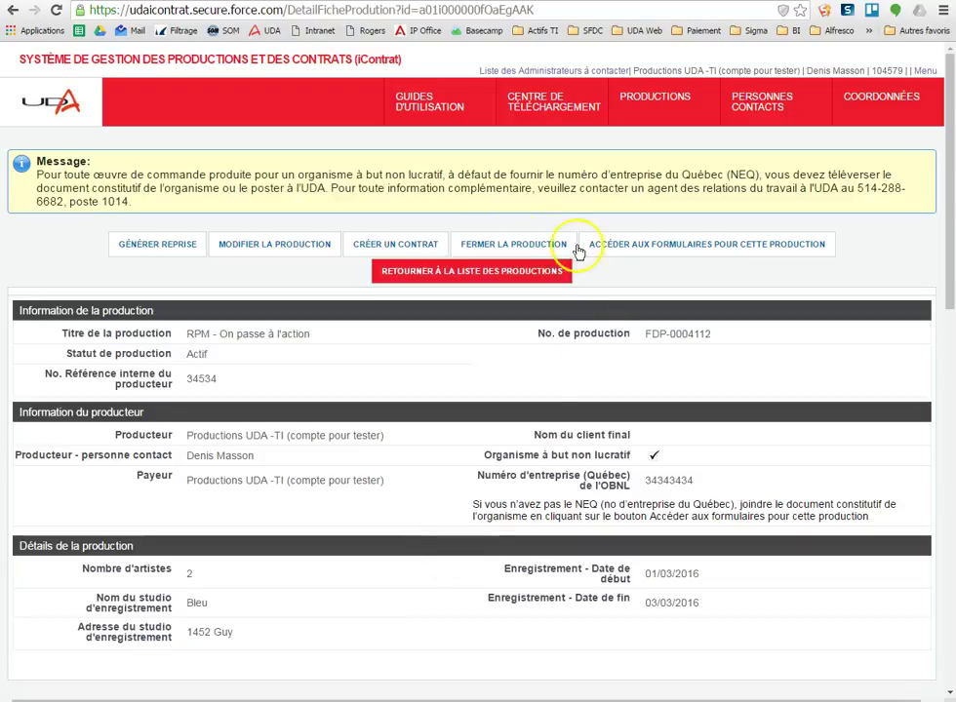
# Create a contract for the production and set the artist contract type to RPM - Contrat d'engagement.
pyautogui.click(396, 248)
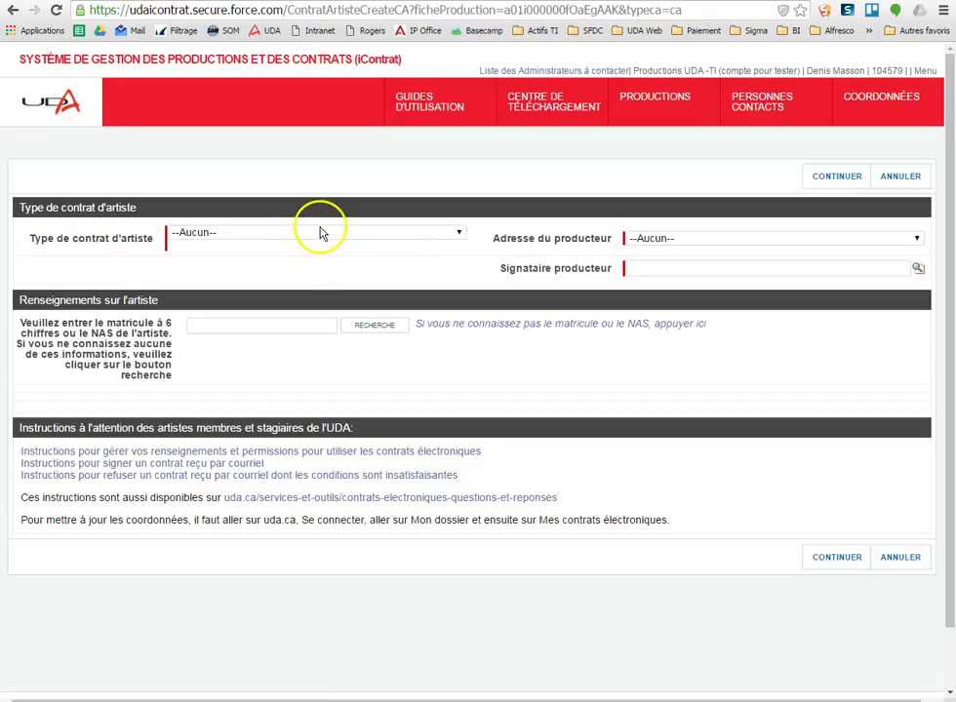
pyautogui.click(320, 231)
pyautogui.click(301, 259)
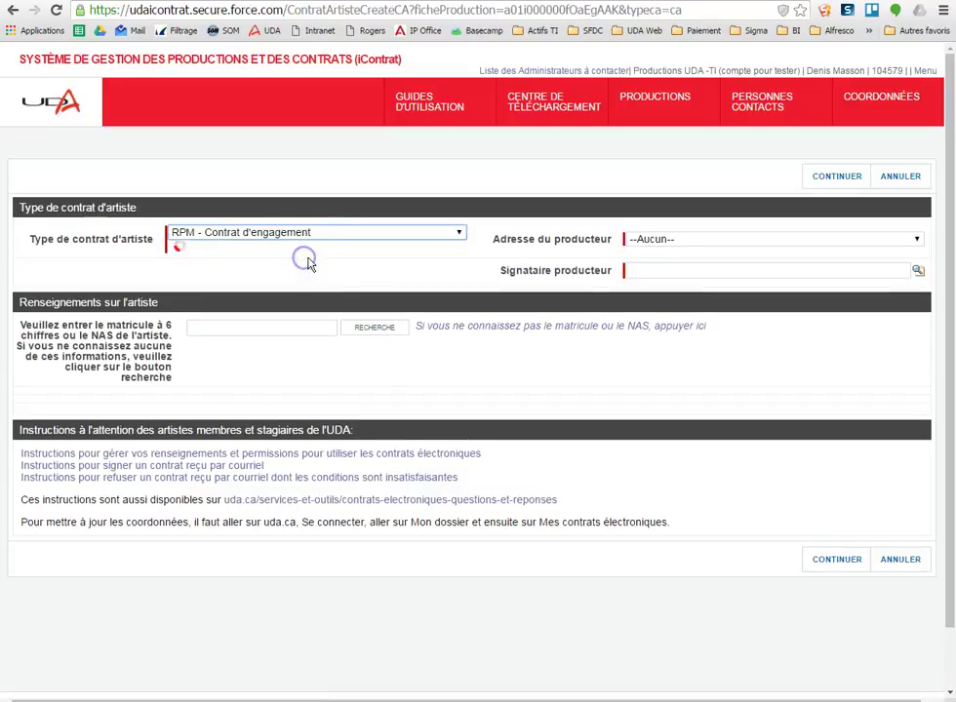
# Choose the producer's address and pick the producer's signatory from the contact lookup.
pyautogui.click(717, 240)
pyautogui.click(721, 267)
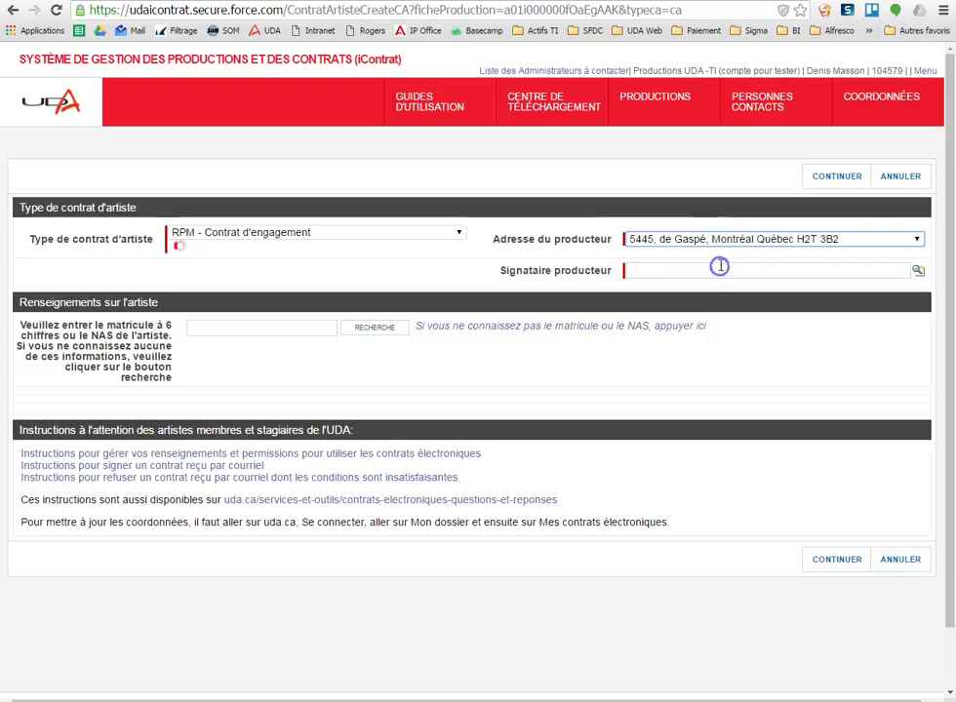
pyautogui.click(919, 267)
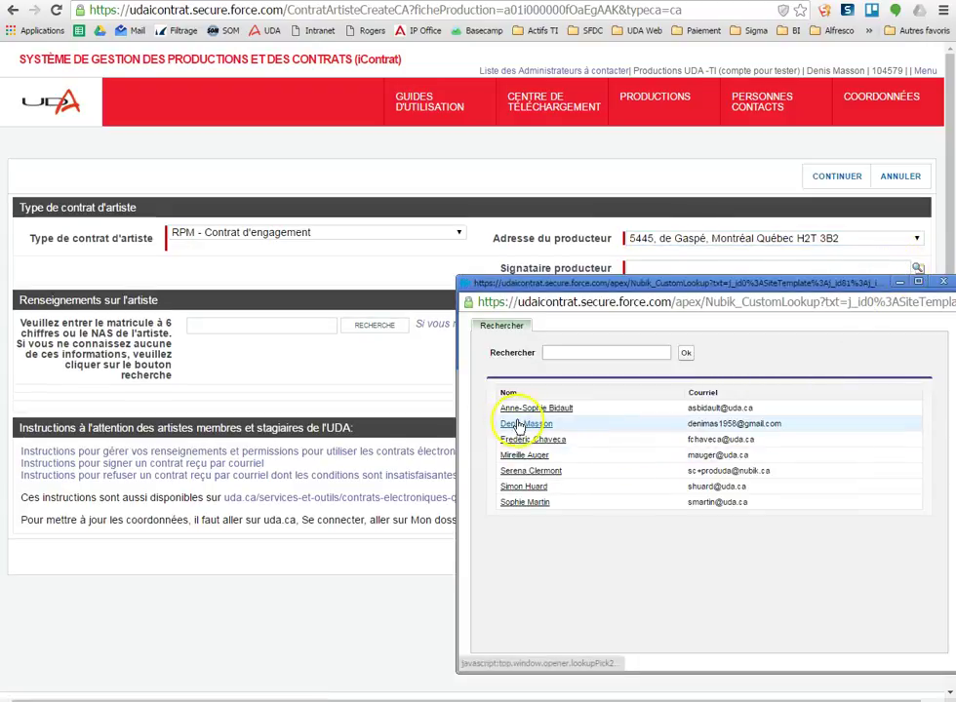
pyautogui.click(518, 428)
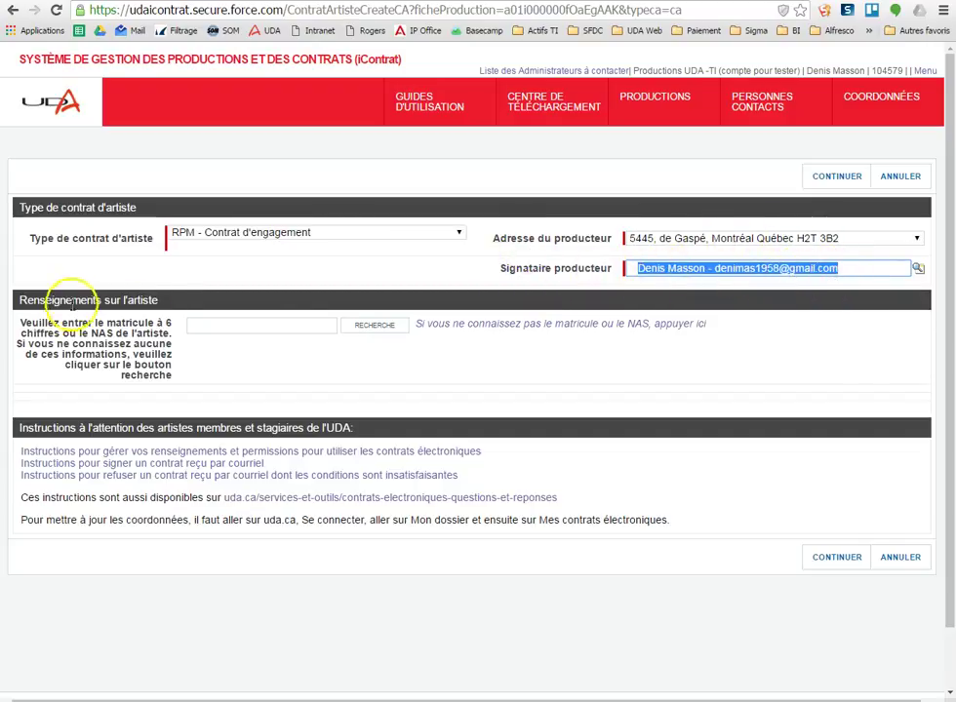
# Look up the artist by member number and check the name choices for the contract, keeping the legal name.
pyautogui.click(235, 327)
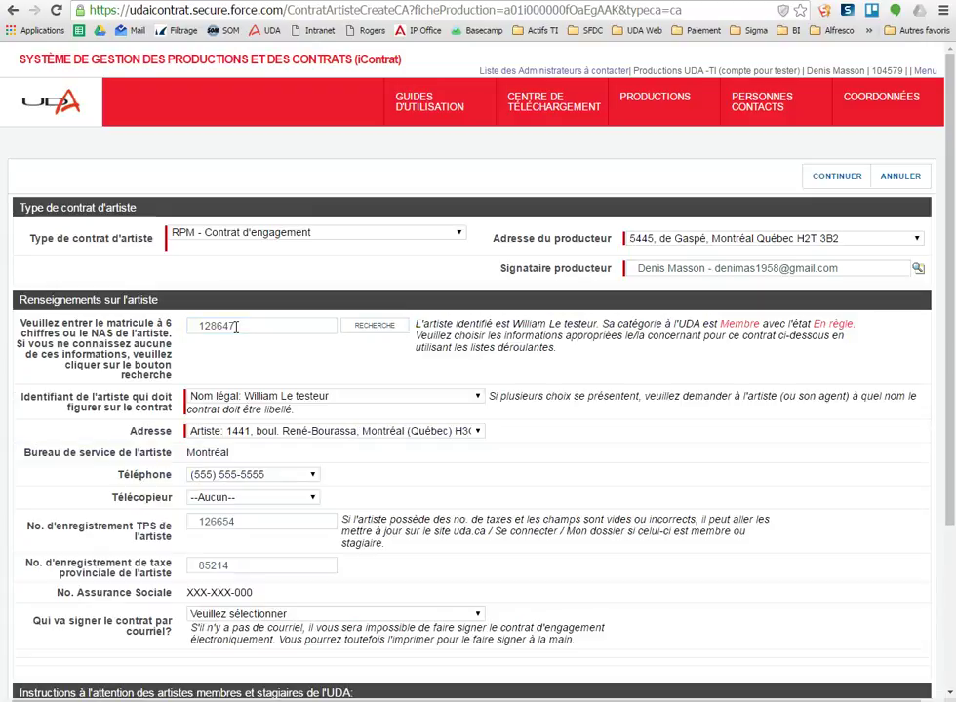
pyautogui.click(225, 398)
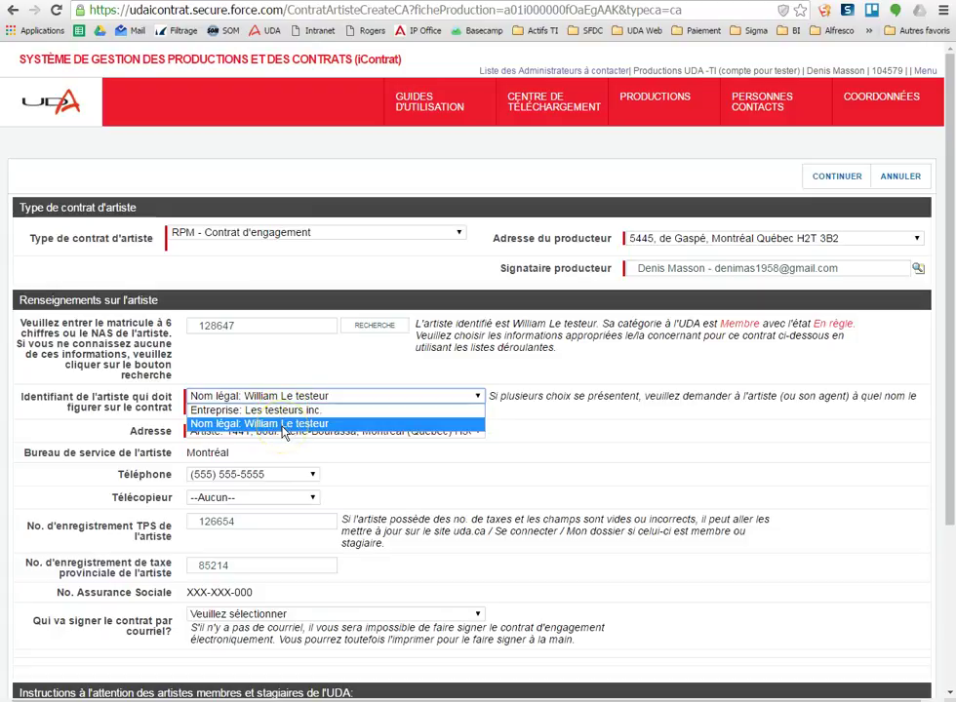
pyautogui.click(518, 420)
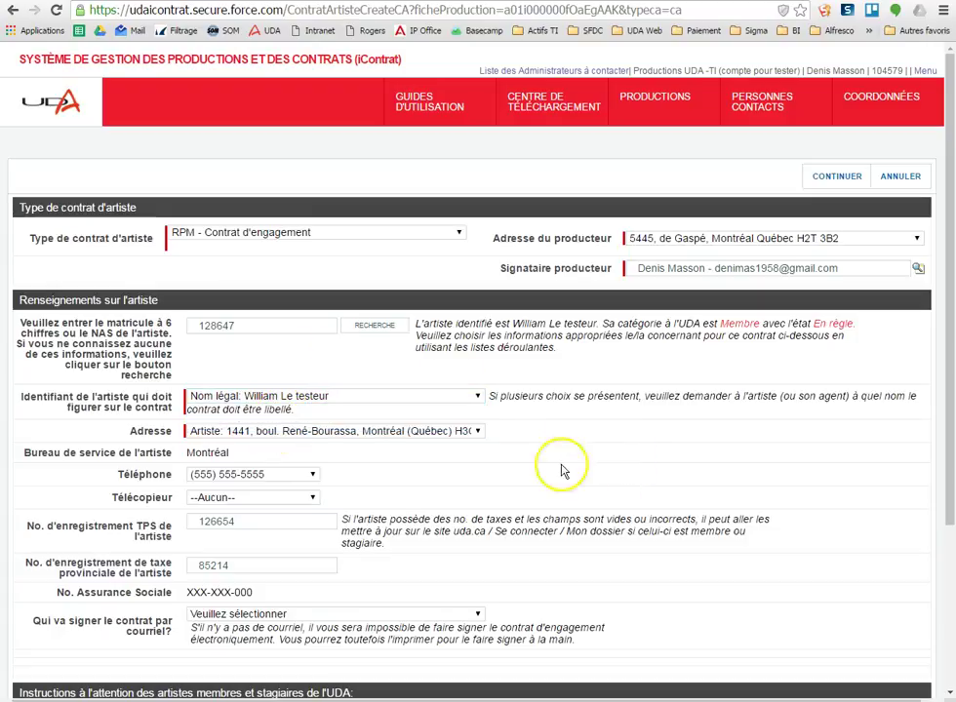
# Check the artist and agency address choices, keep the artist's address, and open the choice of who signs by e-mail.
pyautogui.click(302, 437)
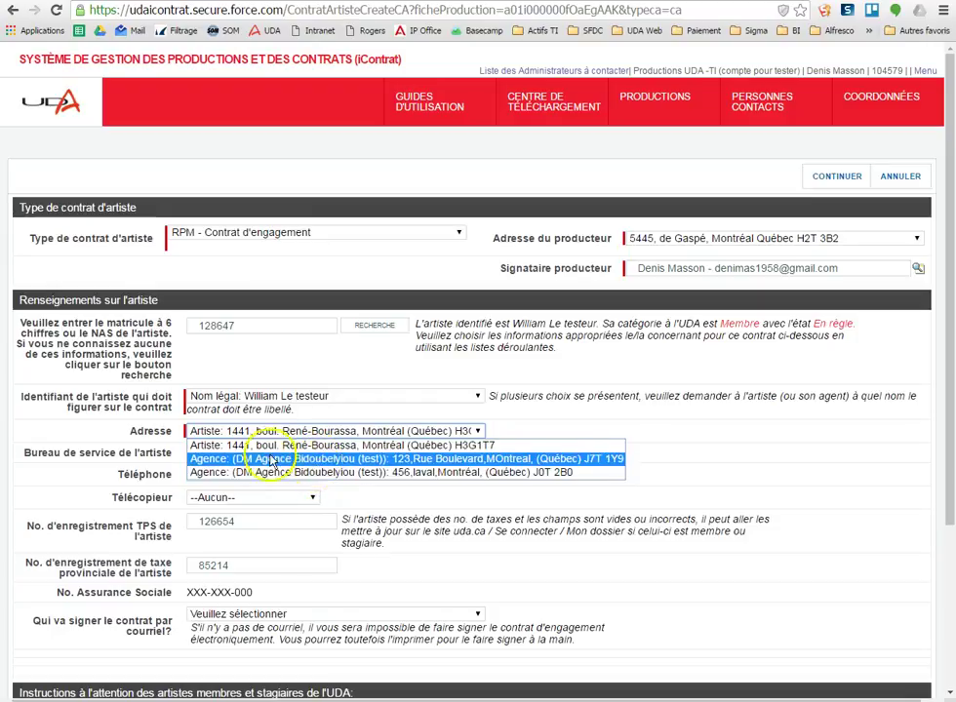
pyautogui.click(430, 497)
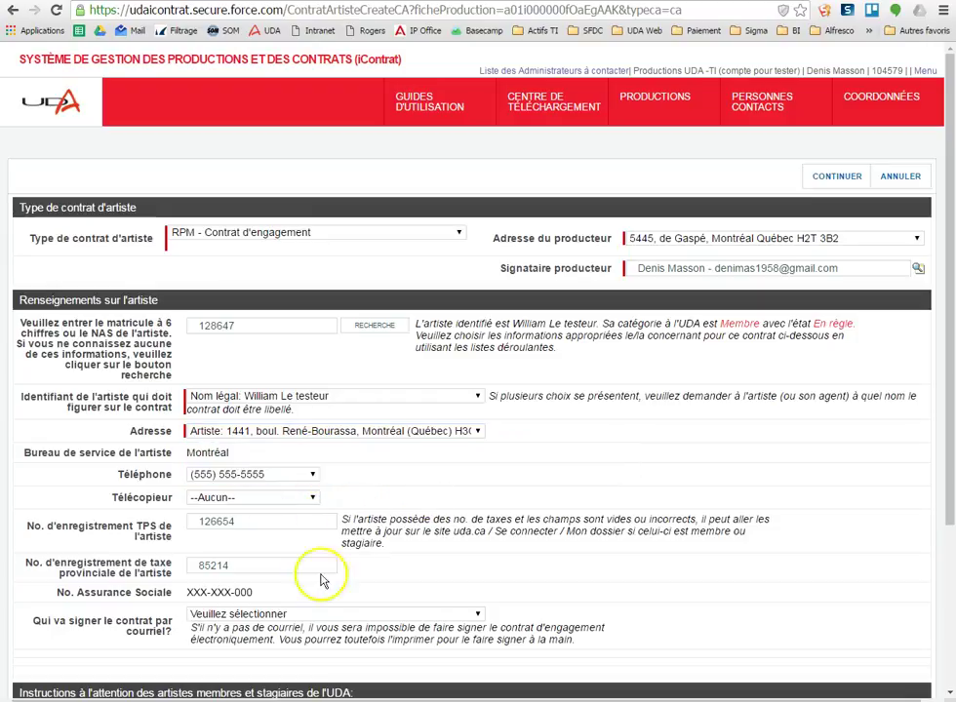
pyautogui.click(280, 617)
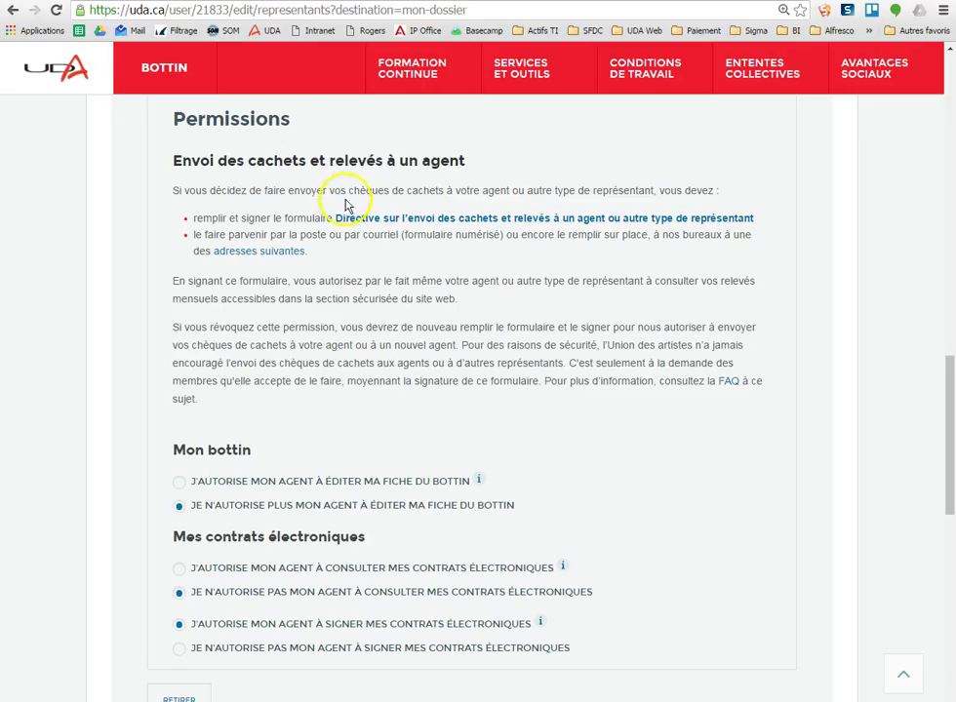
# Examine the agent permissions page of the artist's uda.ca file and return to Mon dossier without saving.
pyautogui.scroll(8, 376, 185)
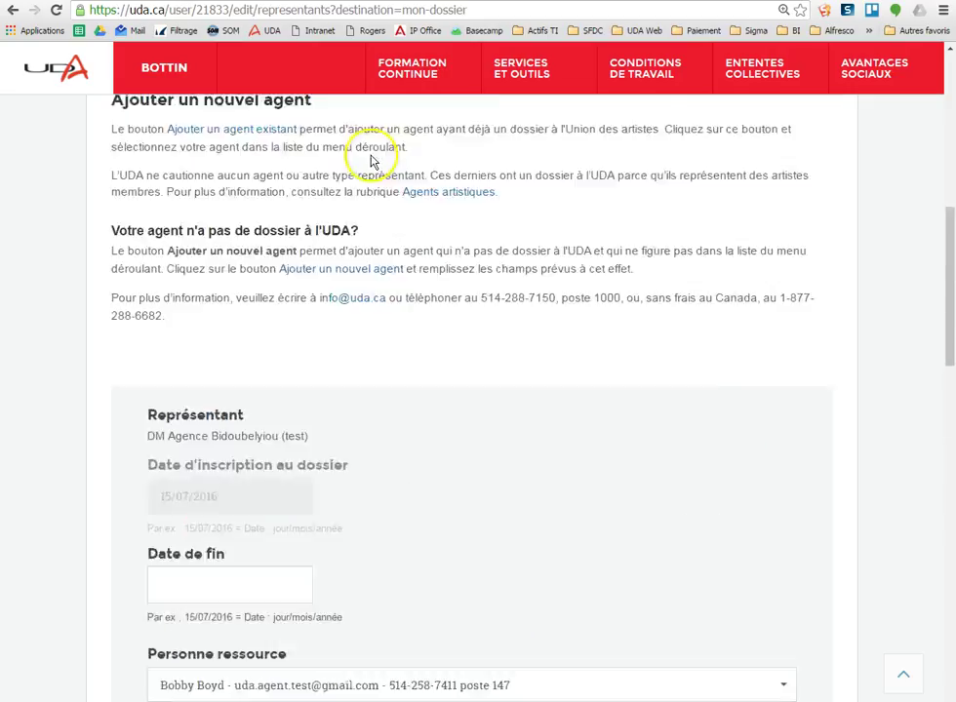
pyautogui.scroll(10, 370, 161)
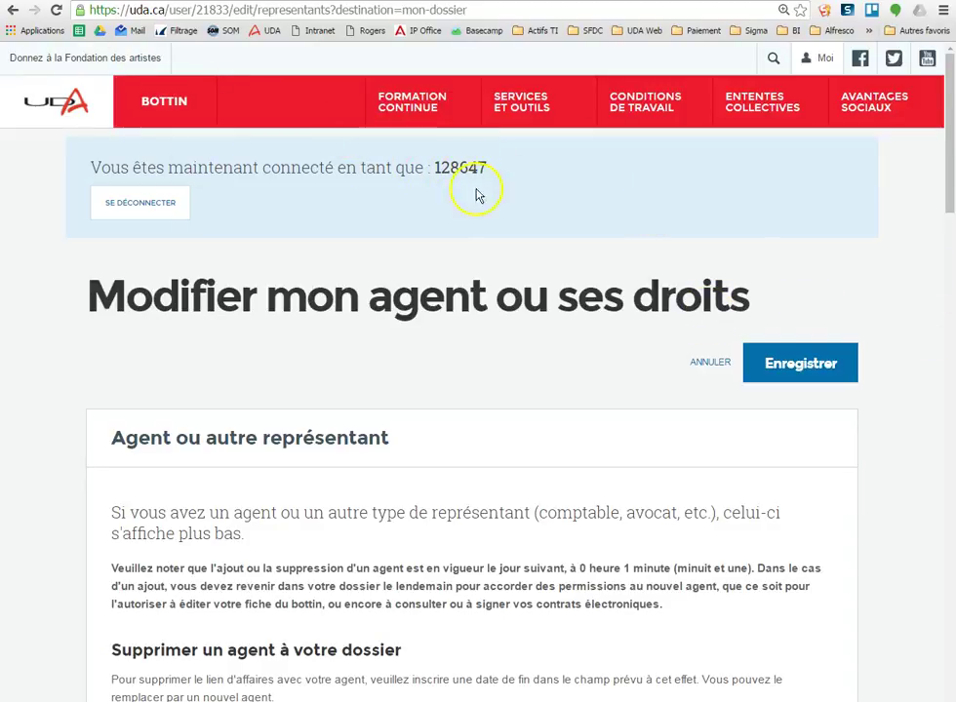
pyautogui.scroll(-2, 509, 209)
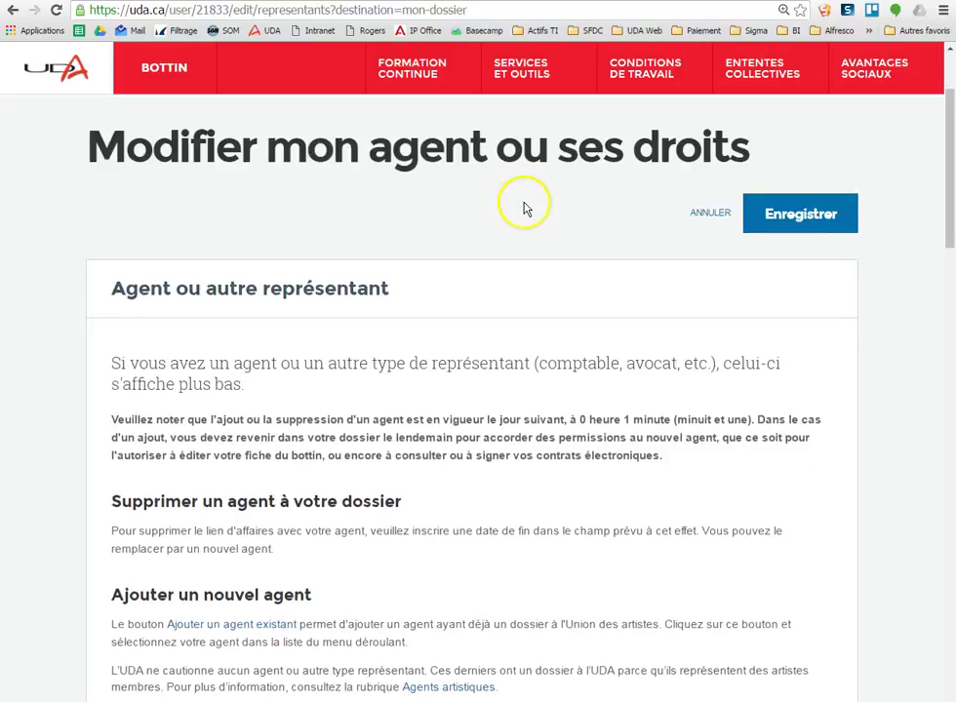
pyautogui.scroll(2, 522, 203)
pyautogui.click(716, 364)
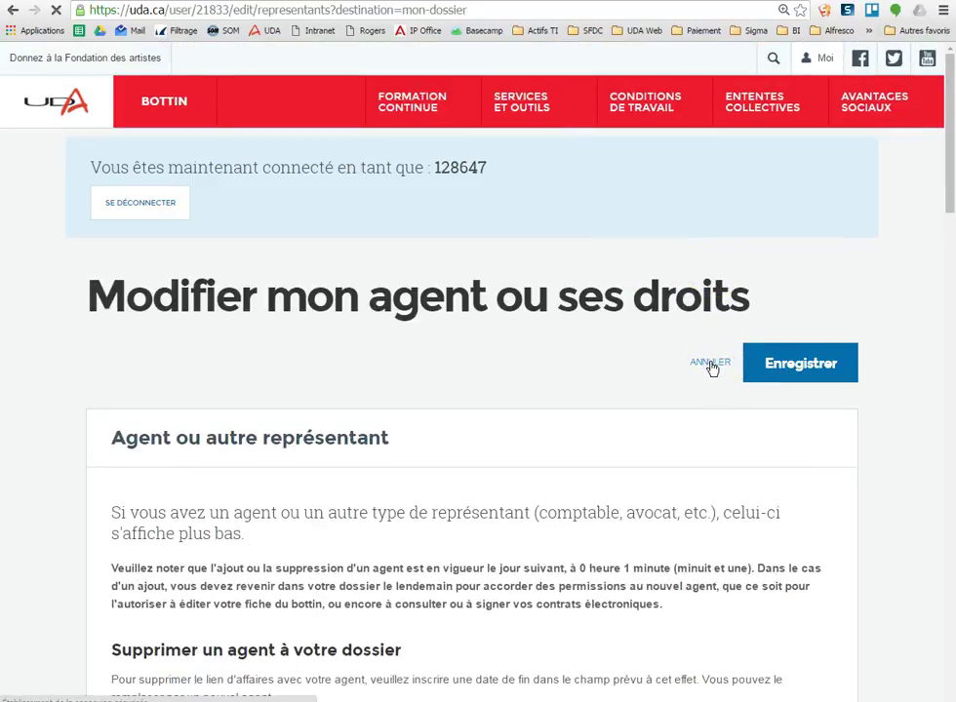
pyautogui.click(660, 371)
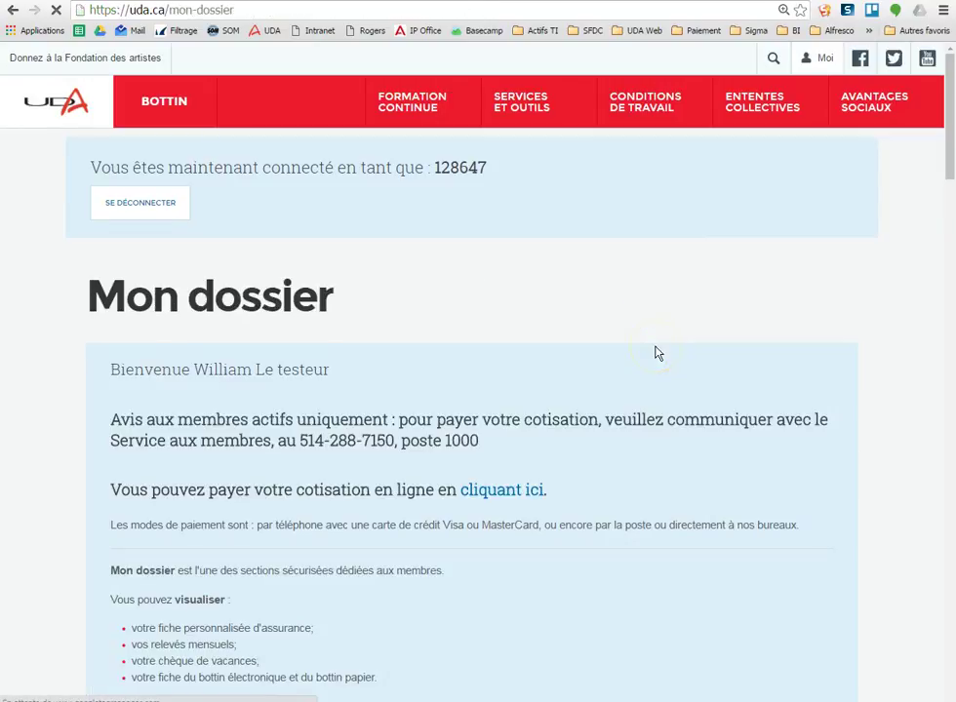
# Look over the Mon dossier sections, expand Statut and display the explanation of the UDA service office.
pyautogui.scroll(-1, 656, 340)
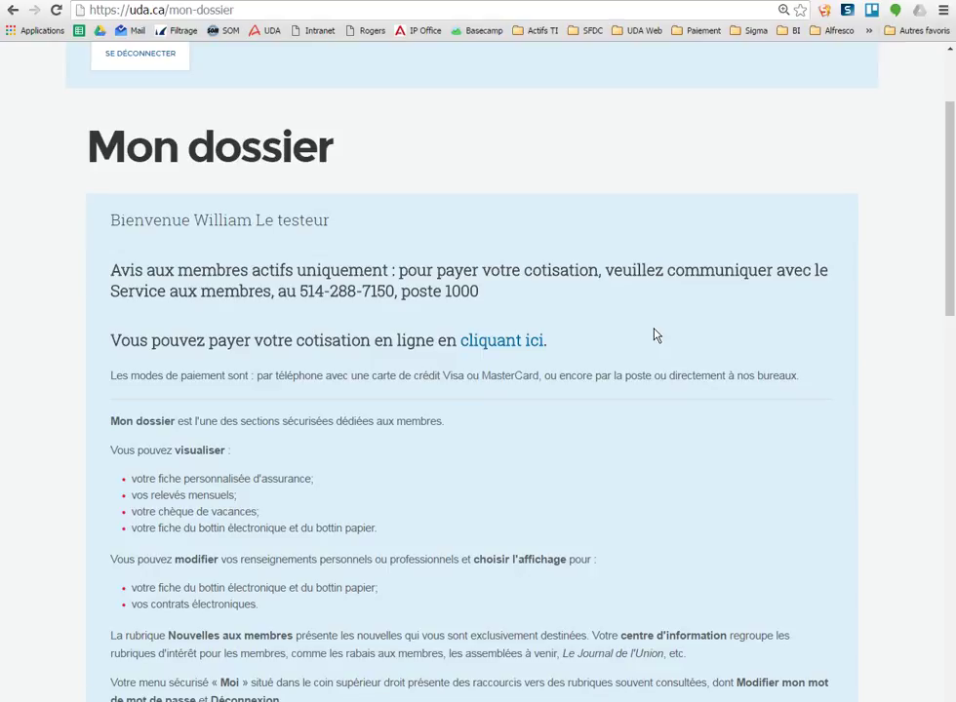
pyautogui.scroll(-4, 658, 330)
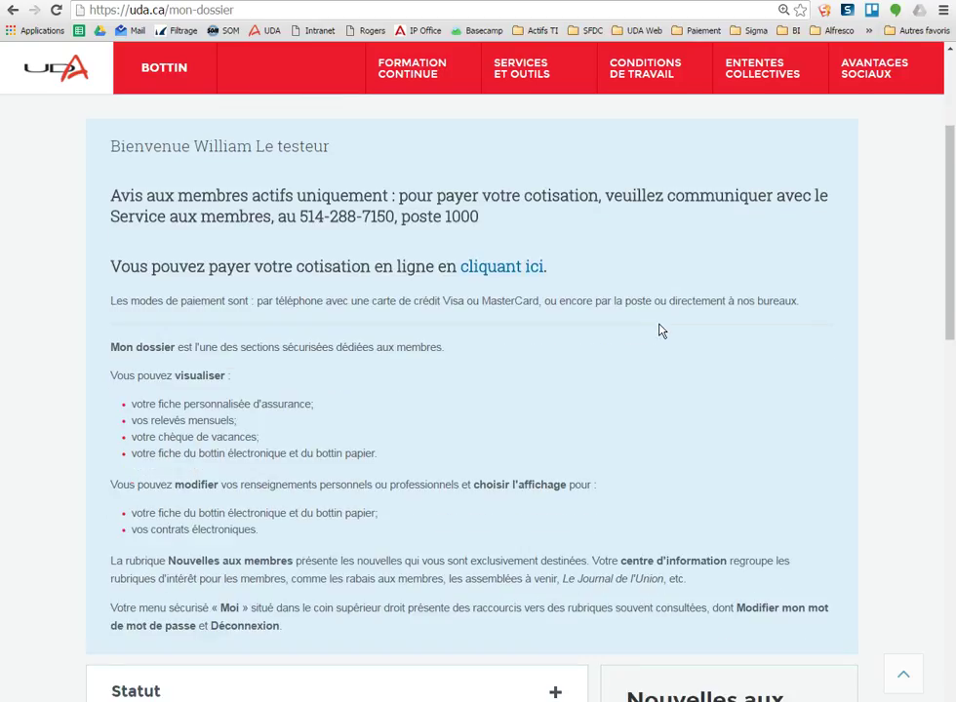
pyautogui.scroll(-2, 658, 331)
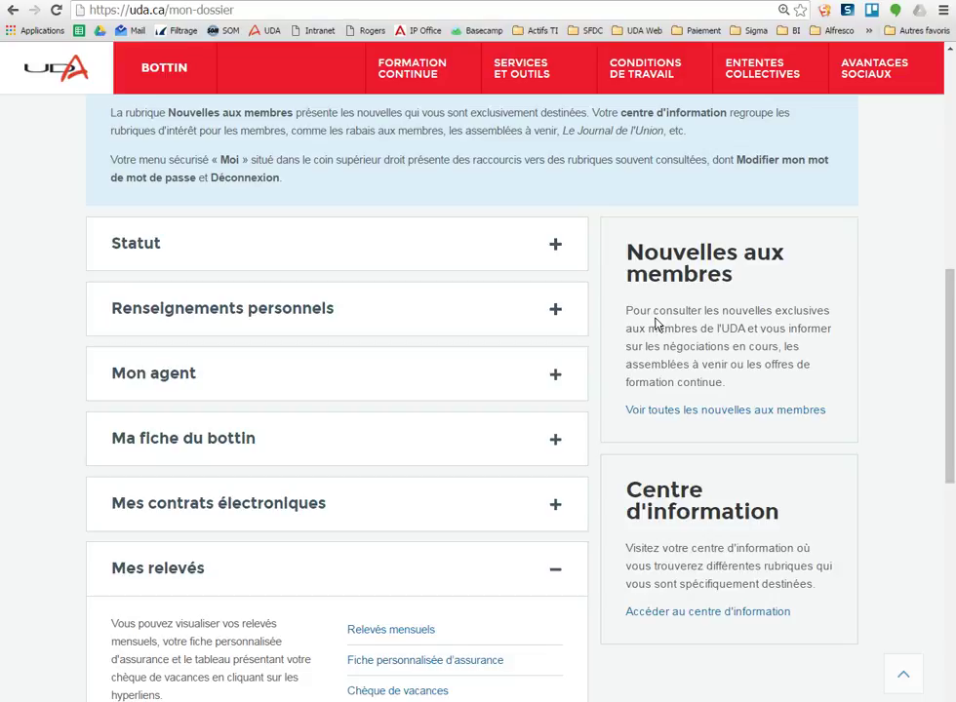
pyautogui.click(520, 379)
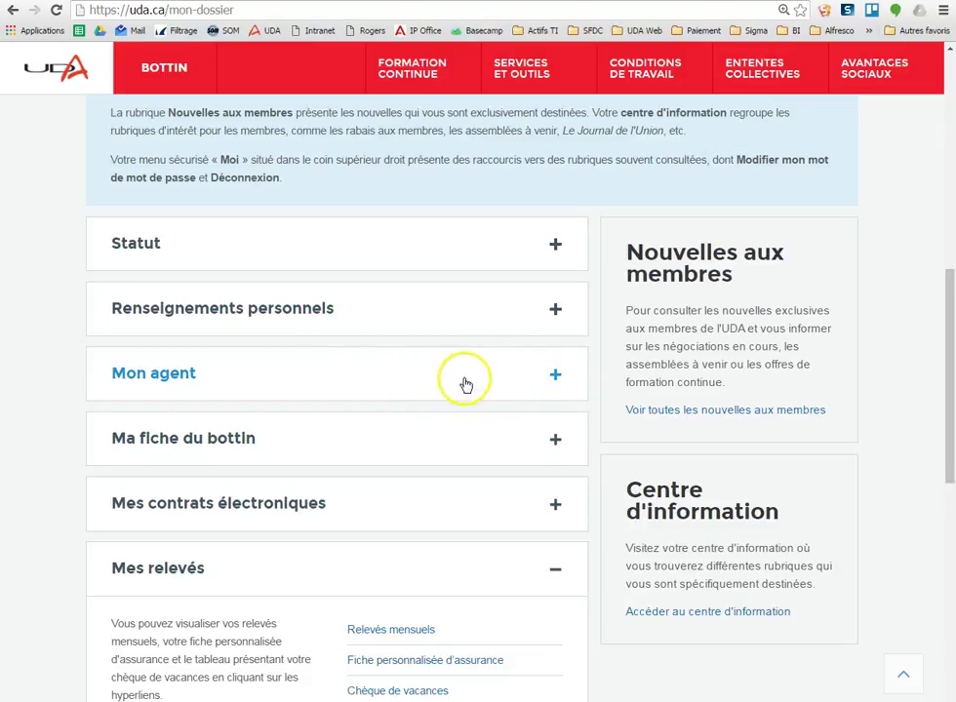
pyautogui.scroll(5, 464, 388)
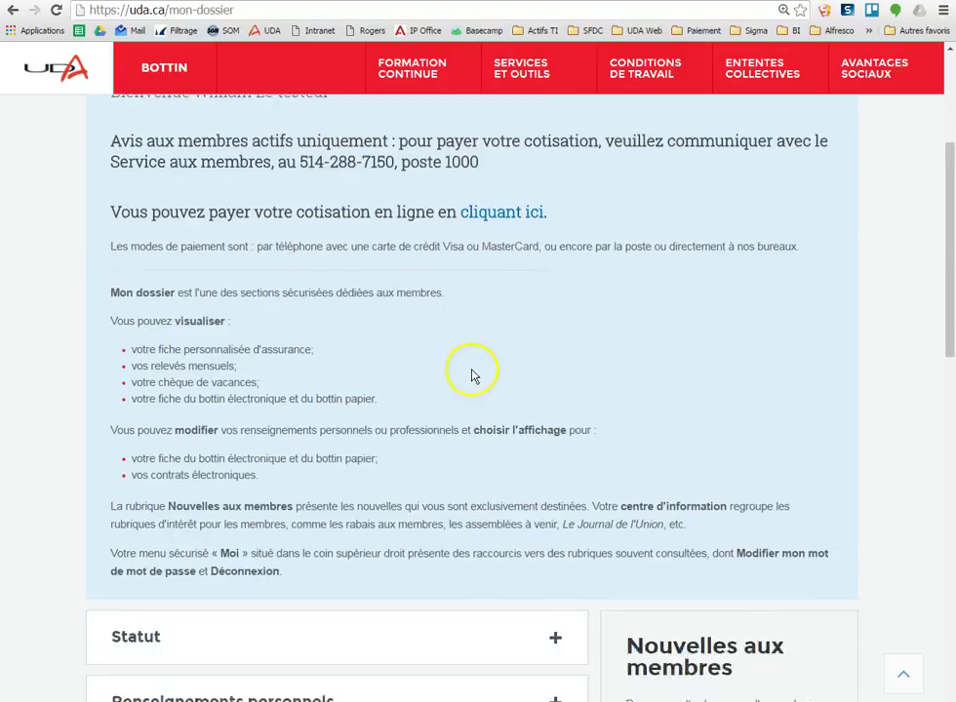
pyautogui.scroll(-7, 471, 376)
pyautogui.scroll(2, 471, 375)
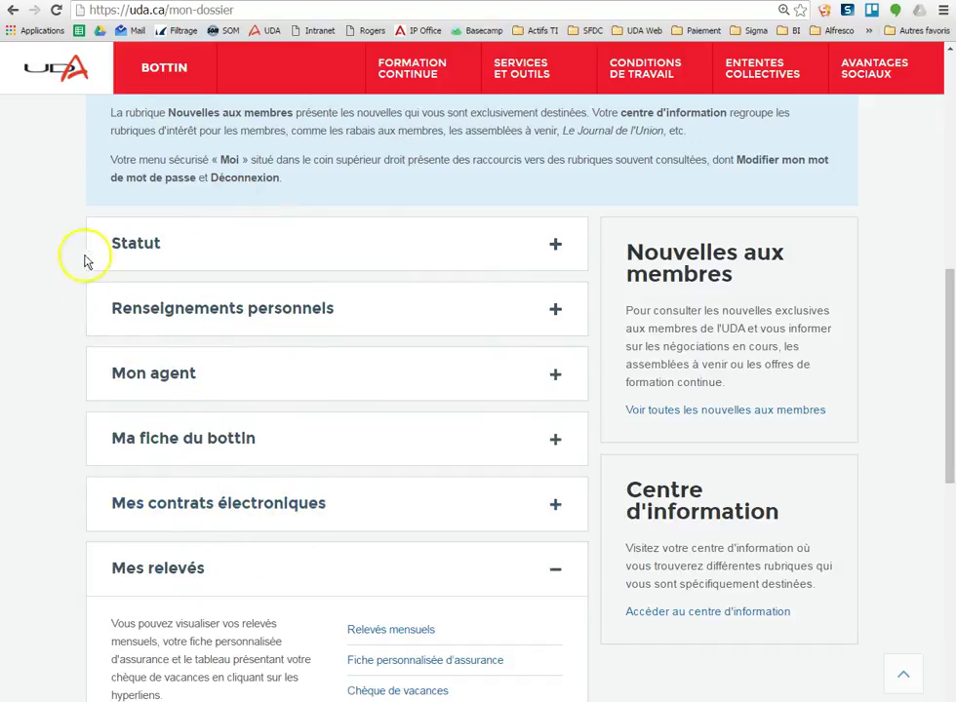
pyautogui.click(176, 256)
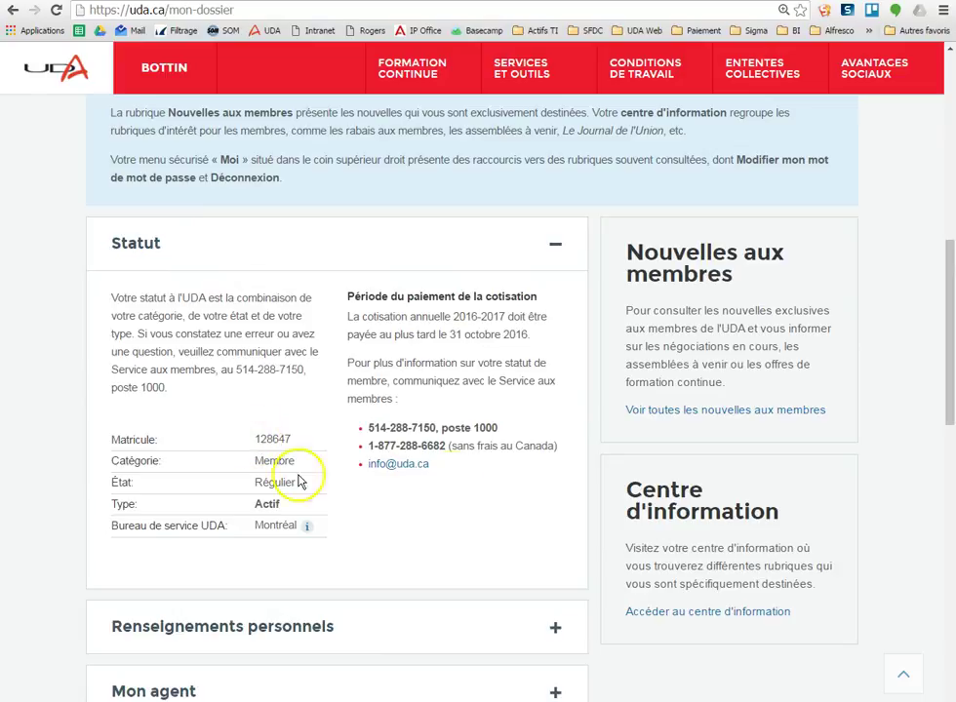
pyautogui.click(306, 525)
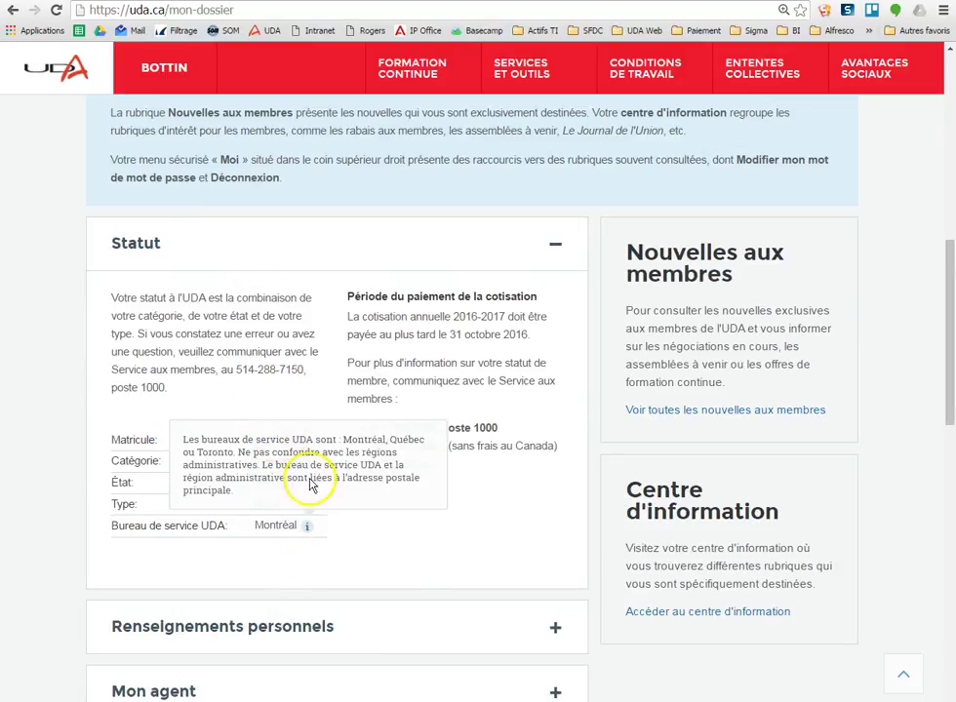
pyautogui.click(14, 18)
pyautogui.scroll(-3, 344, 395)
pyautogui.scroll(-5, 351, 383)
pyautogui.scroll(7, 370, 371)
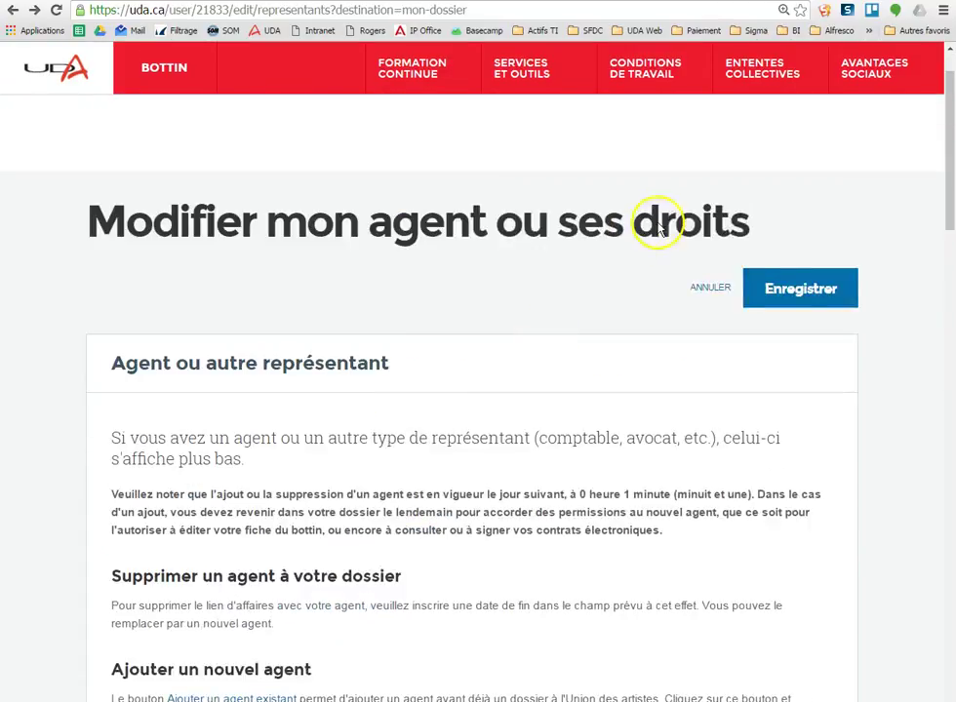
pyautogui.click(708, 292)
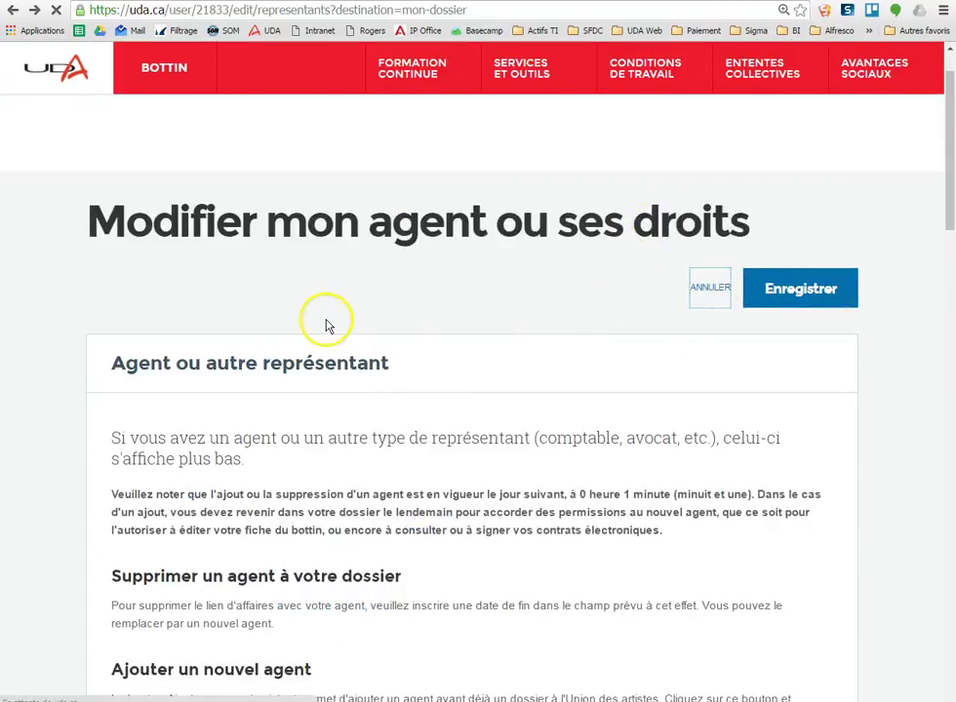
# Open the Nom d'artiste page from the Renseignements personnels section of Mon dossier.
pyautogui.scroll(-6, 323, 337)
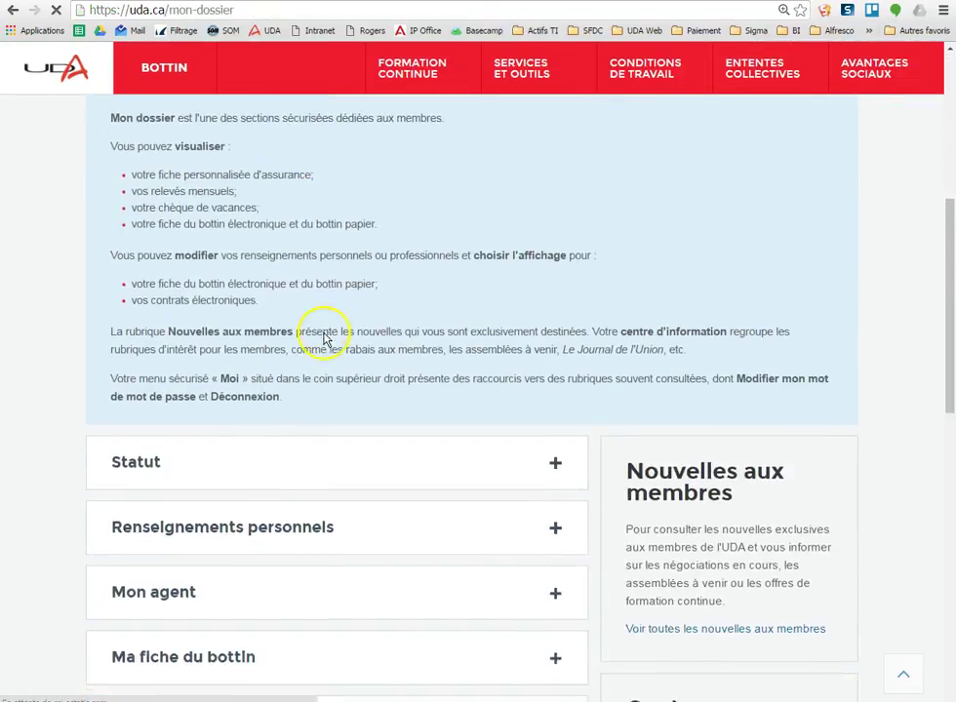
pyautogui.click(262, 385)
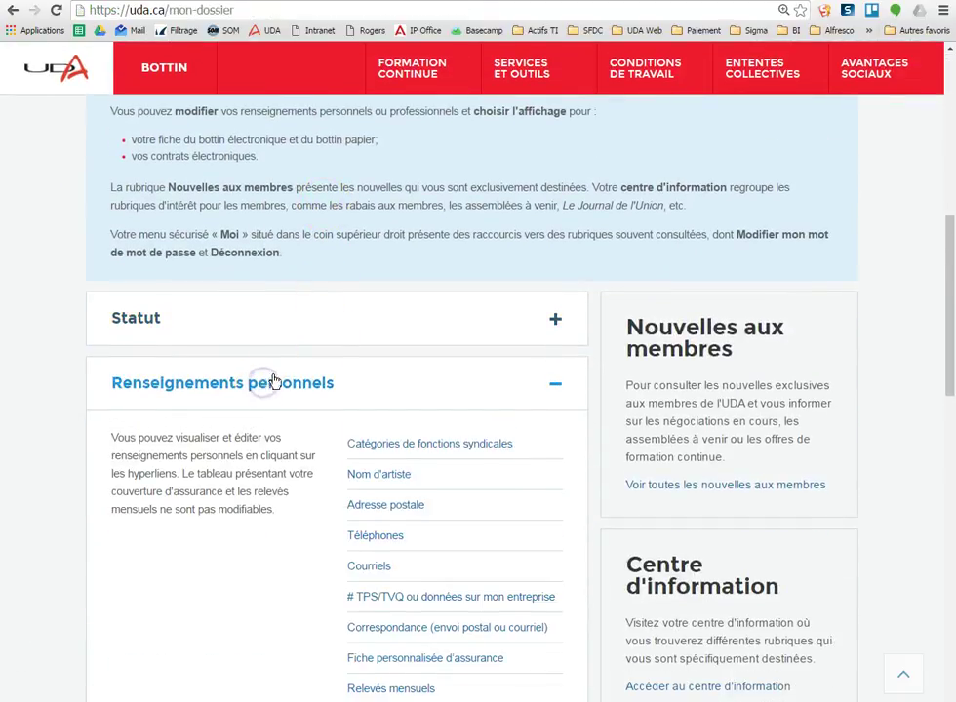
pyautogui.scroll(-3, 263, 382)
pyautogui.click(391, 332)
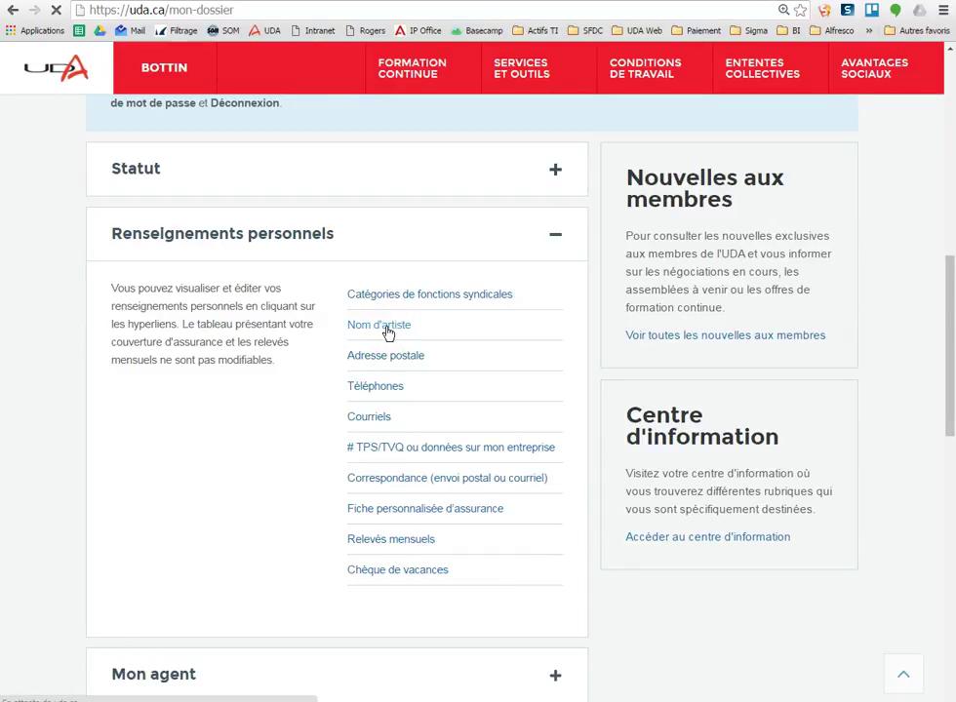
# Examine the artist name fields and the option to add another, and leave the page without saving.
pyautogui.scroll(-5, 303, 356)
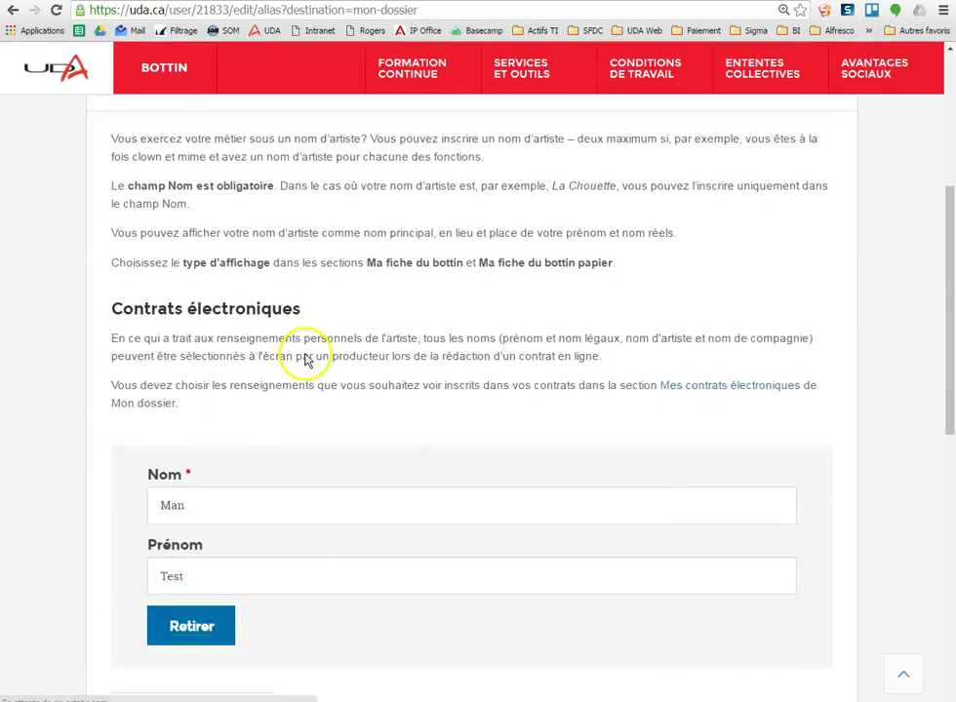
pyautogui.scroll(-3, 281, 405)
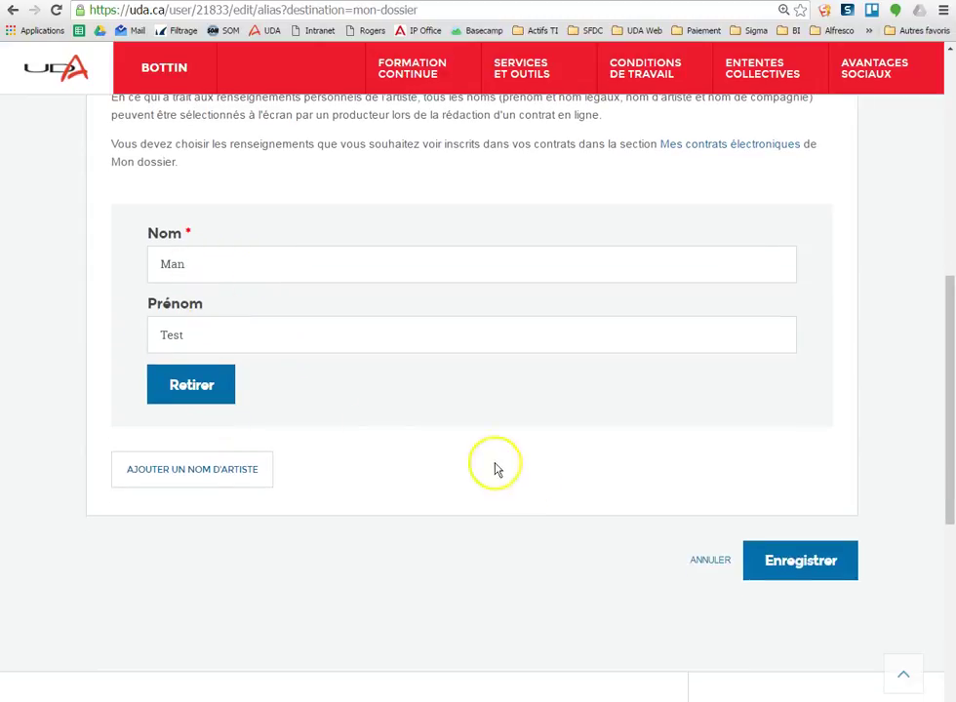
pyautogui.click(710, 562)
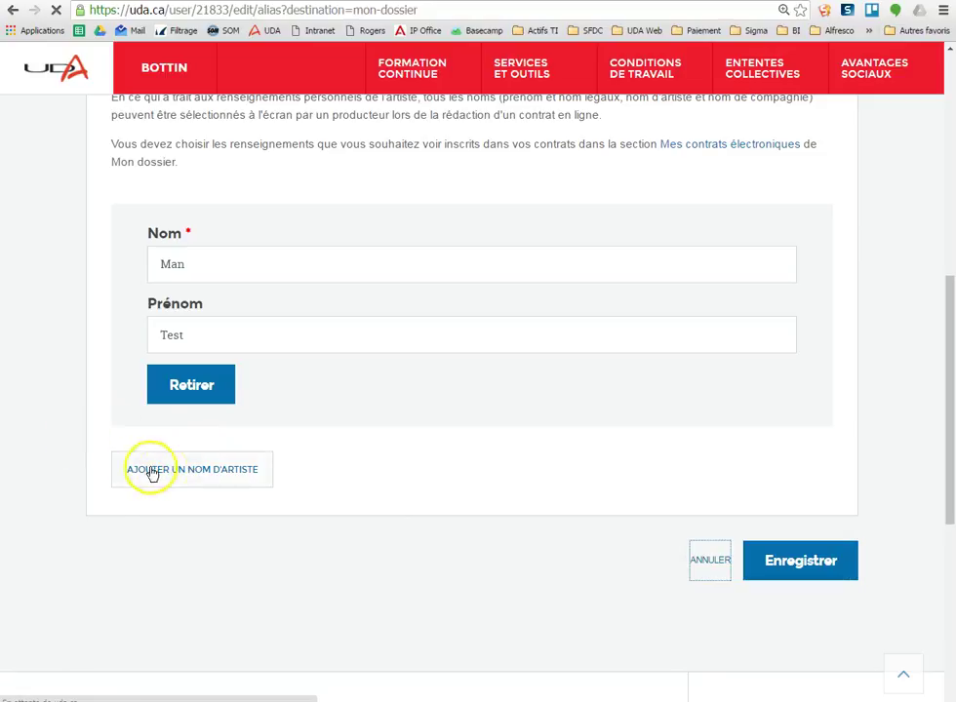
# Open the Adresse postale page from the Renseignements personnels section of Mon dossier.
pyautogui.scroll(-8, 348, 430)
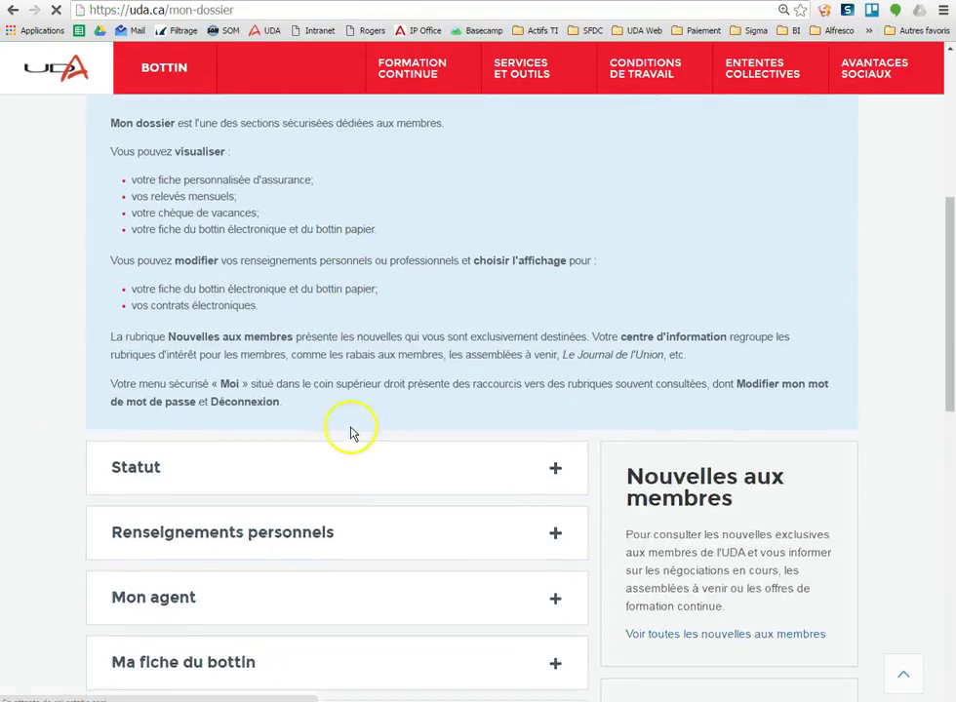
pyautogui.click(318, 385)
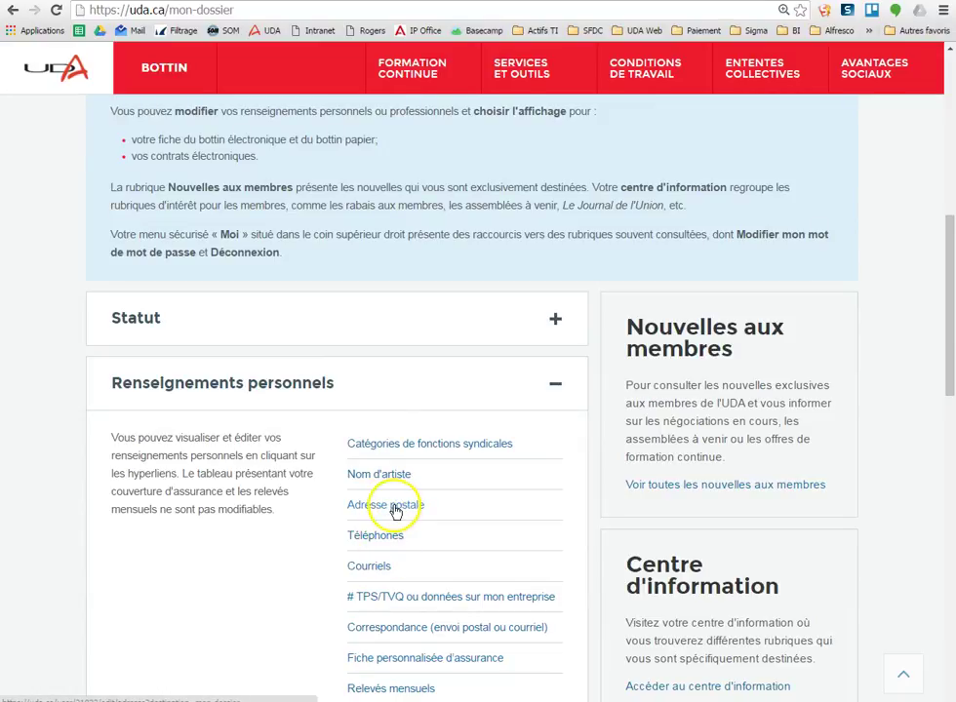
pyautogui.click(394, 509)
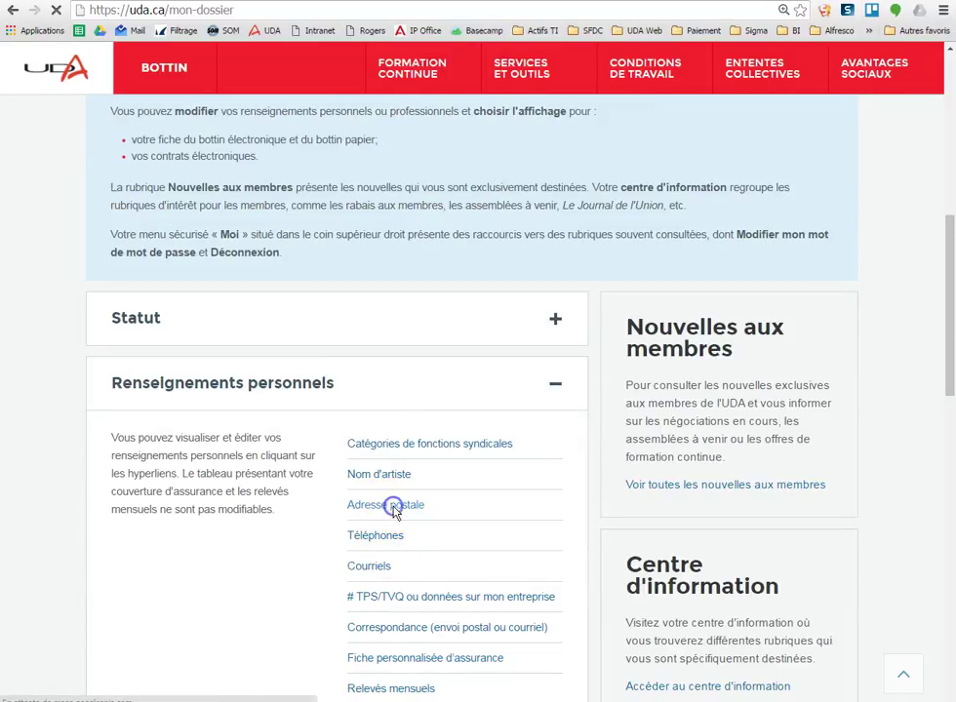
# Examine the display and confidentiality settings on the Adresse postale page, and leave it without saving.
pyautogui.click(372, 510)
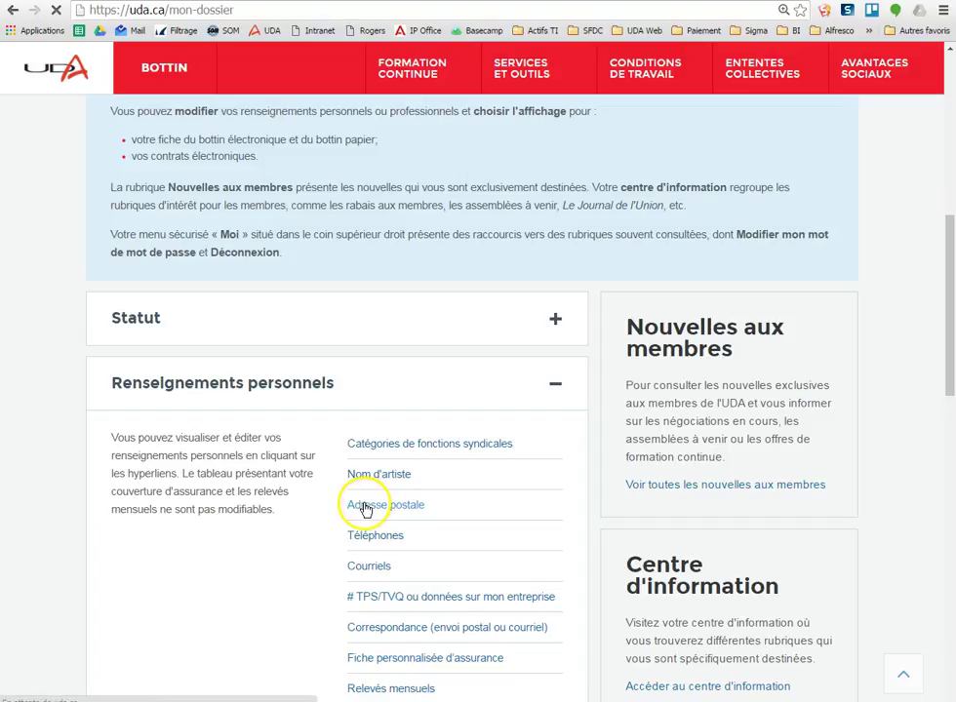
pyautogui.scroll(-2, 367, 494)
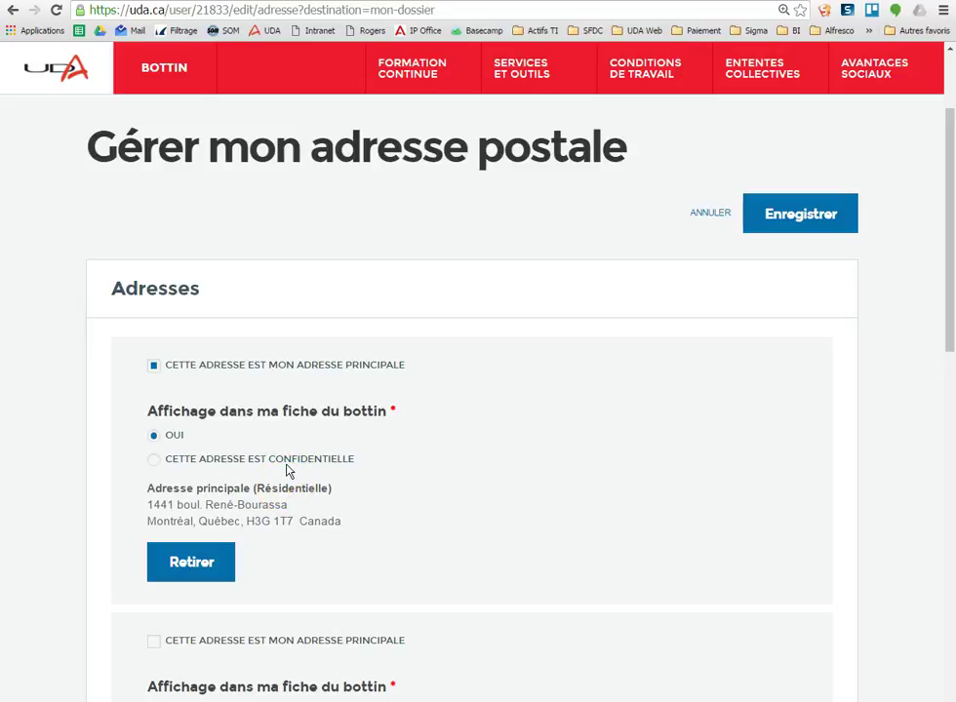
pyautogui.click(710, 213)
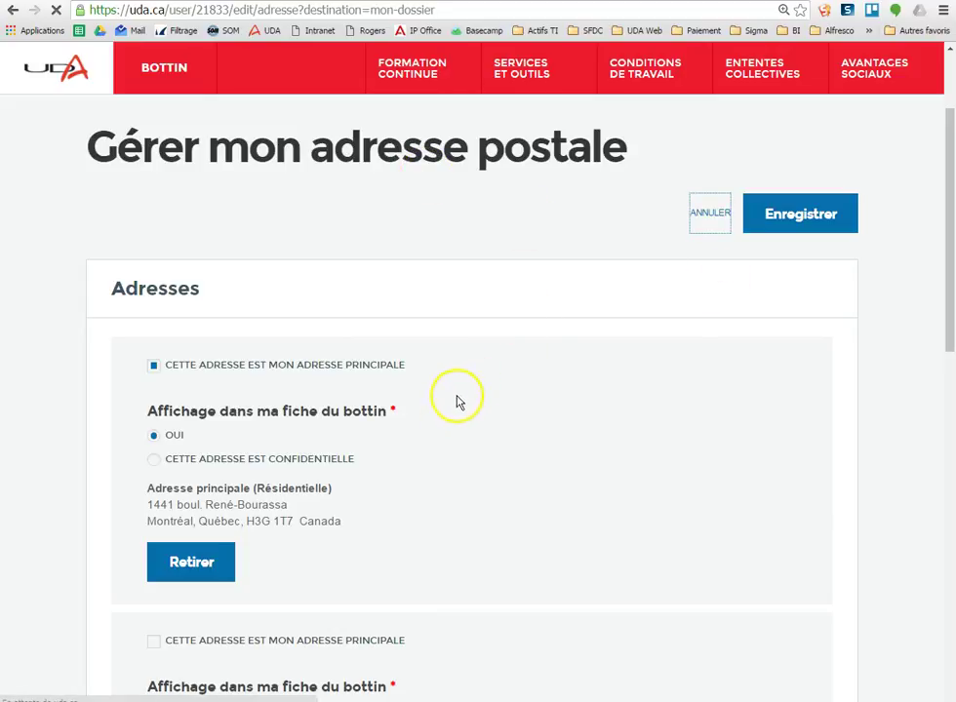
# Open the Courriels page from the Renseignements personnels section of Mon dossier.
pyautogui.scroll(-3, 458, 395)
pyautogui.scroll(-4, 458, 395)
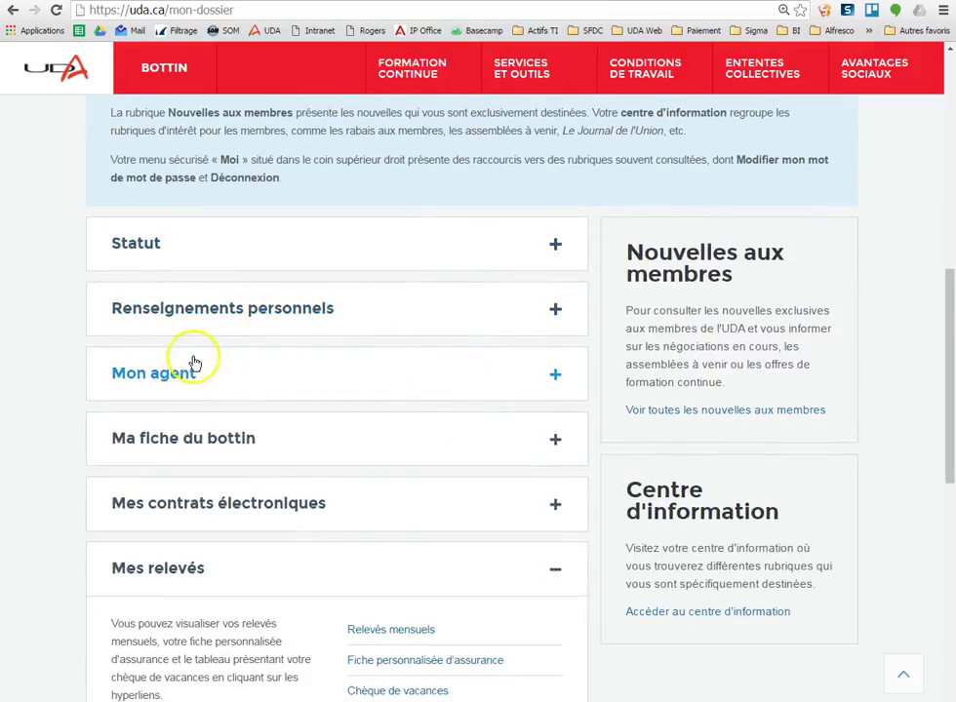
pyautogui.click(283, 311)
pyautogui.click(367, 493)
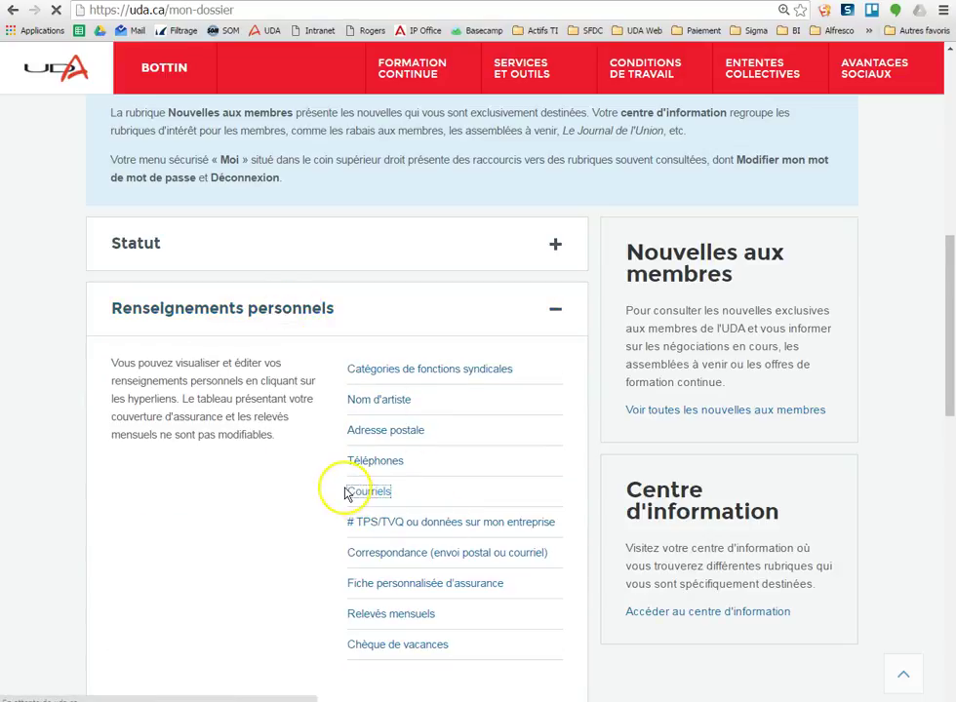
# Examine the e-mail entries on the Courriels page, including their main-address and bottin display options.
pyautogui.scroll(-3, 366, 465)
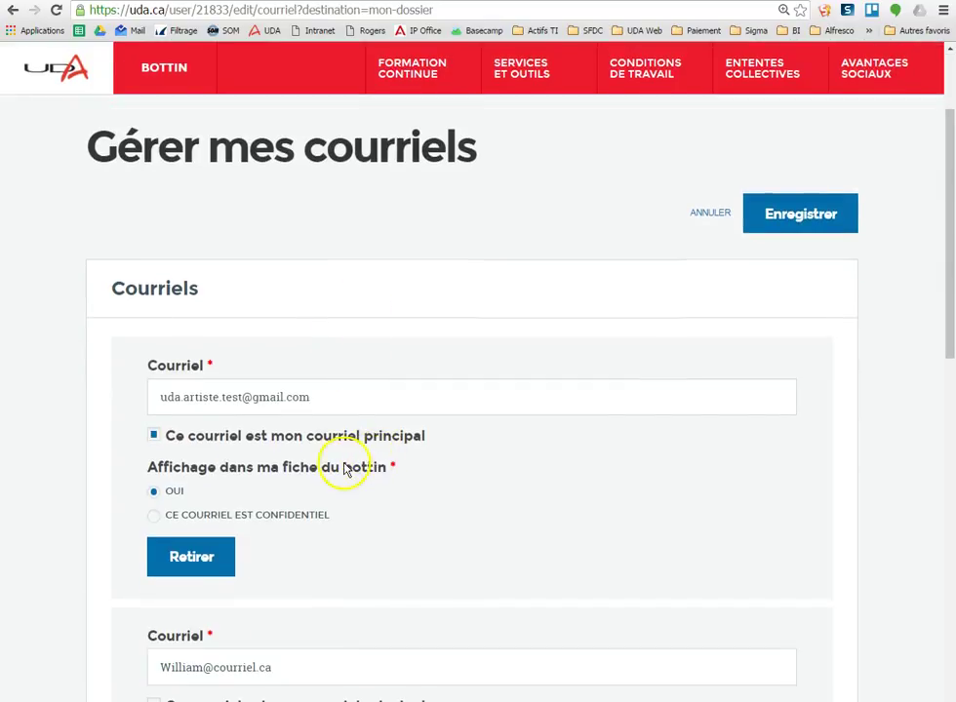
pyautogui.scroll(-2, 322, 444)
pyautogui.scroll(-3, 254, 429)
pyautogui.scroll(-1, 275, 438)
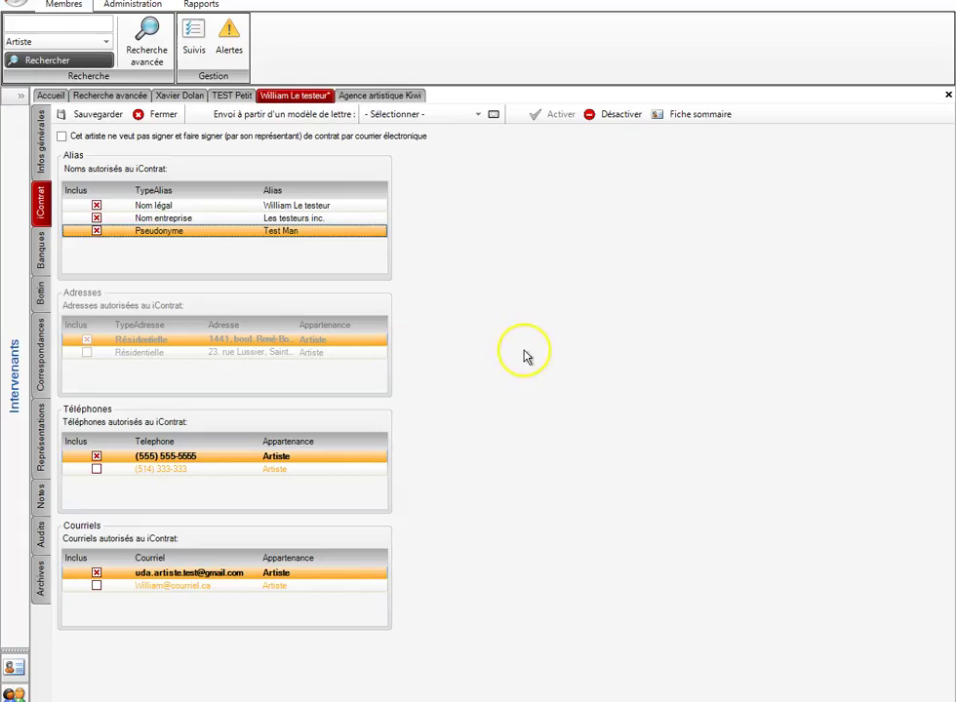
# Switch to the member management application and review the artist's Identification, Alias and Données d'Entreprises details in Infos générales.
pyautogui.click(40, 139)
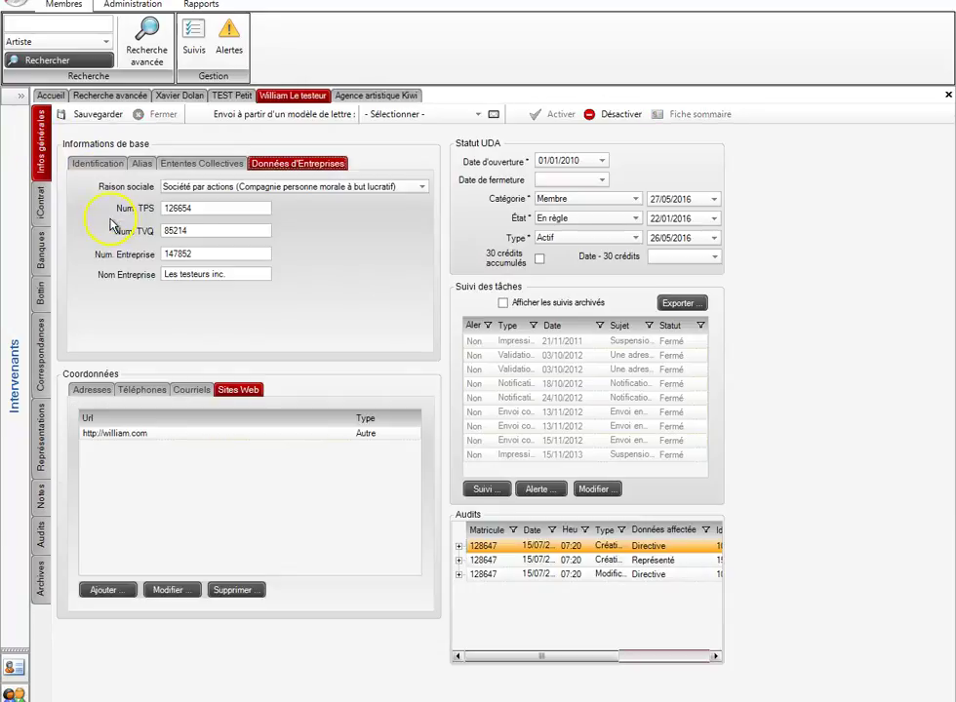
pyautogui.click(94, 165)
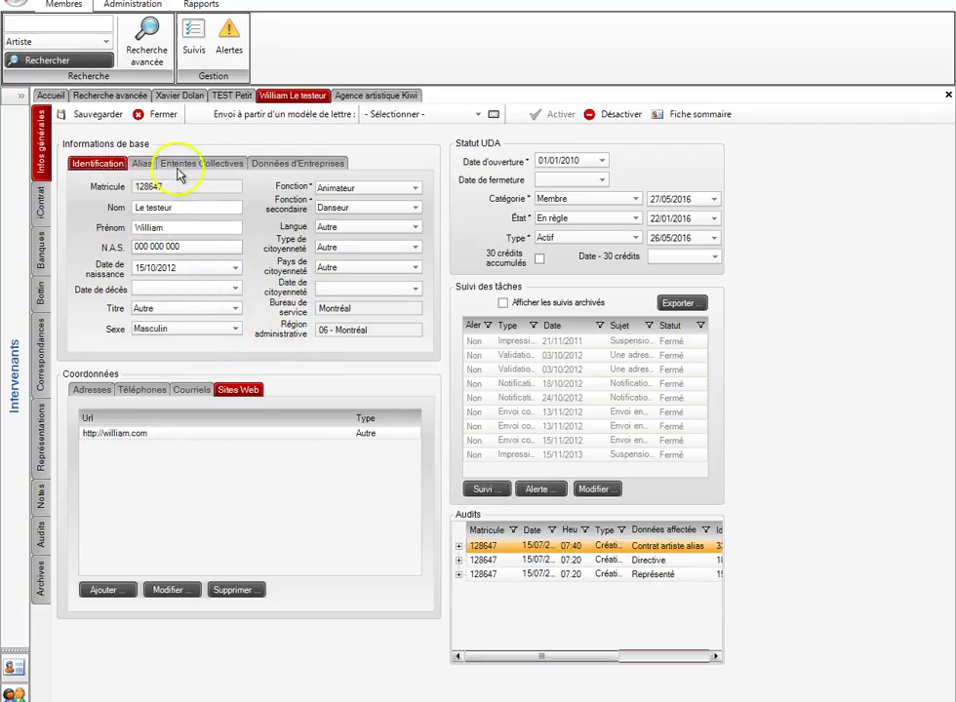
pyautogui.click(141, 166)
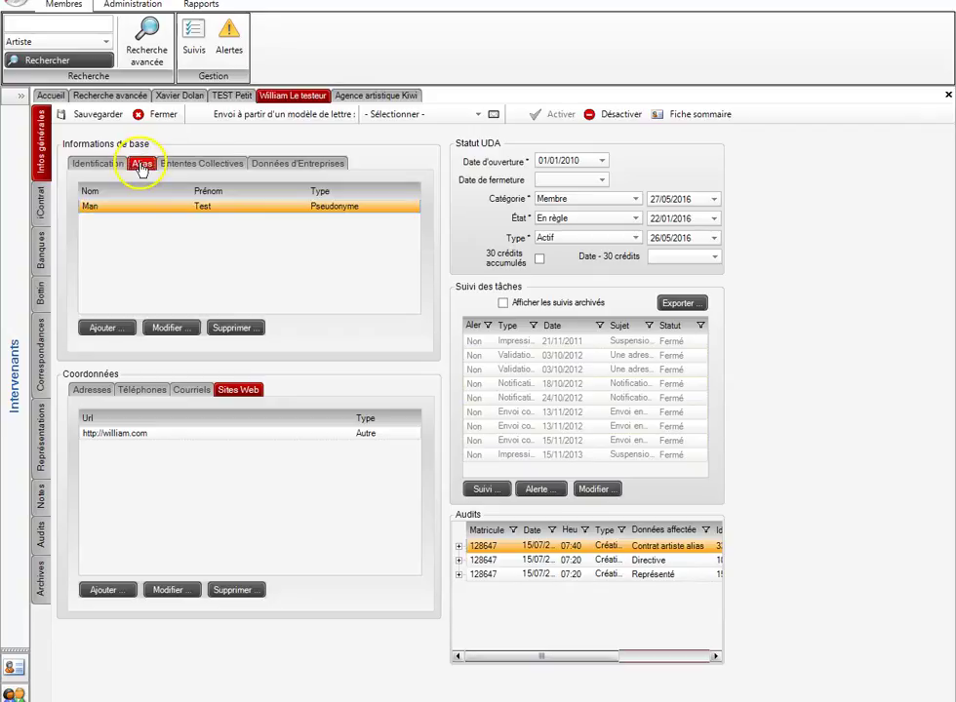
pyautogui.click(278, 164)
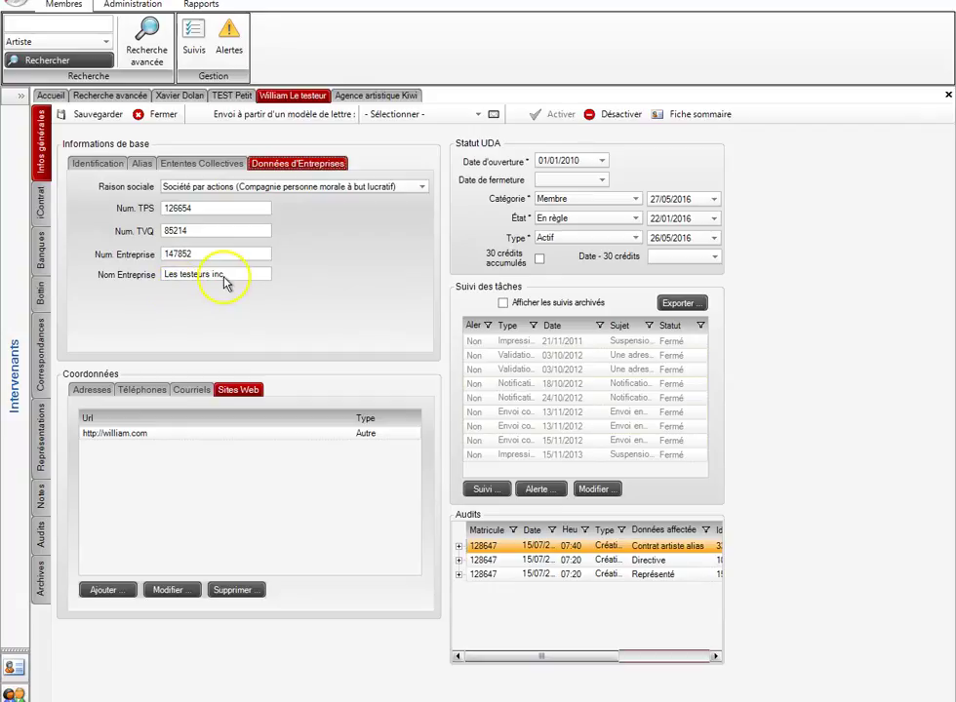
pyautogui.click(100, 164)
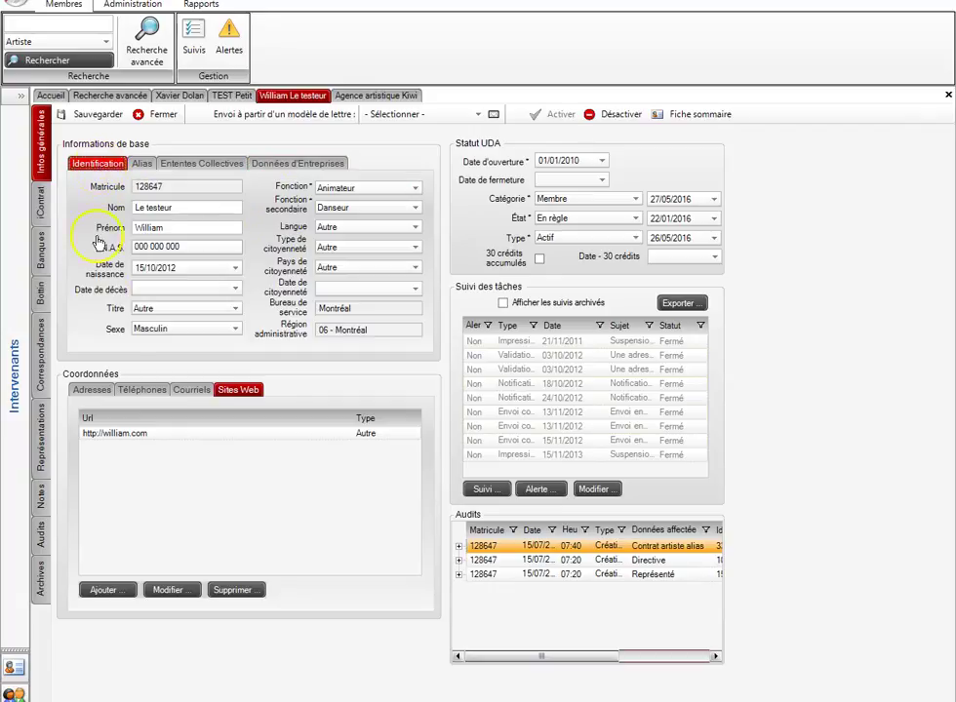
# Display the artist's Adresses under Coordonnées and examine each listed address with its type, effective date and status.
pyautogui.click(88, 391)
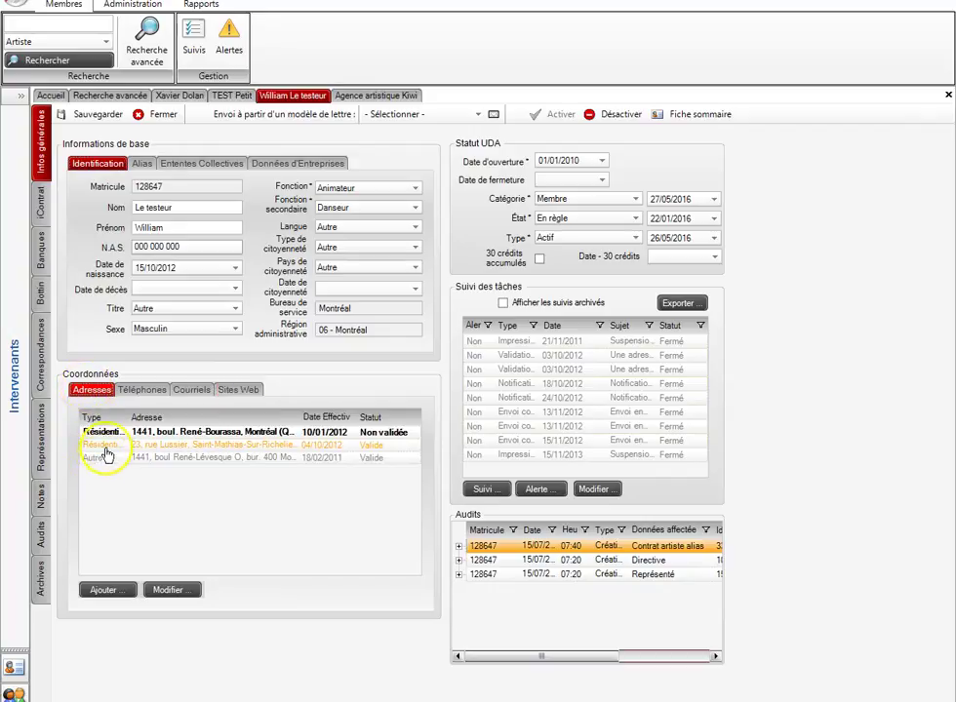
pyautogui.click(110, 433)
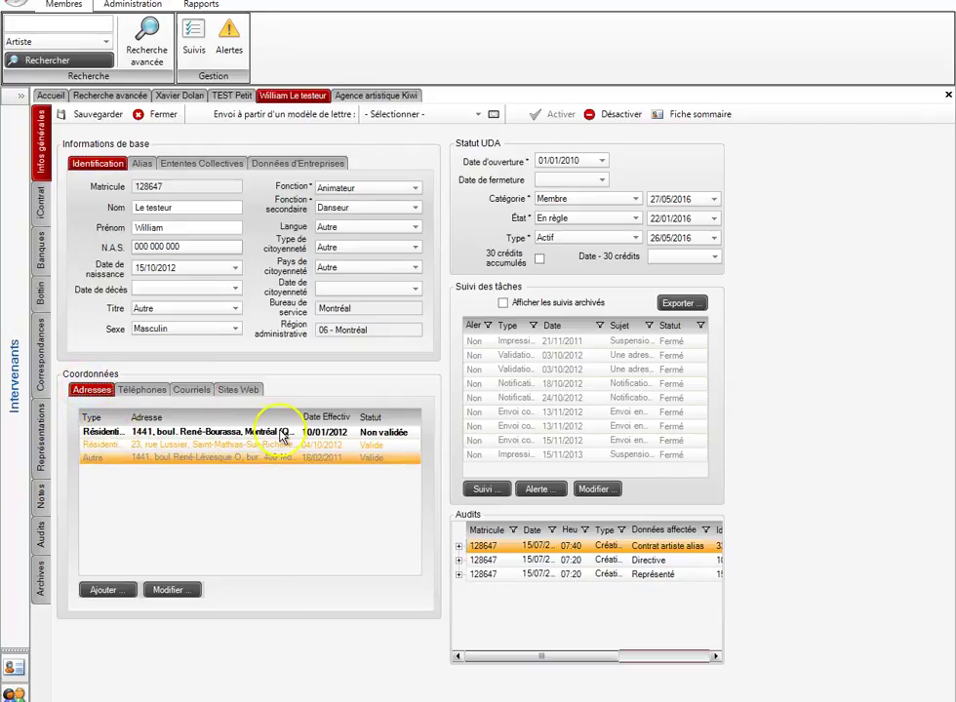
pyautogui.click(174, 446)
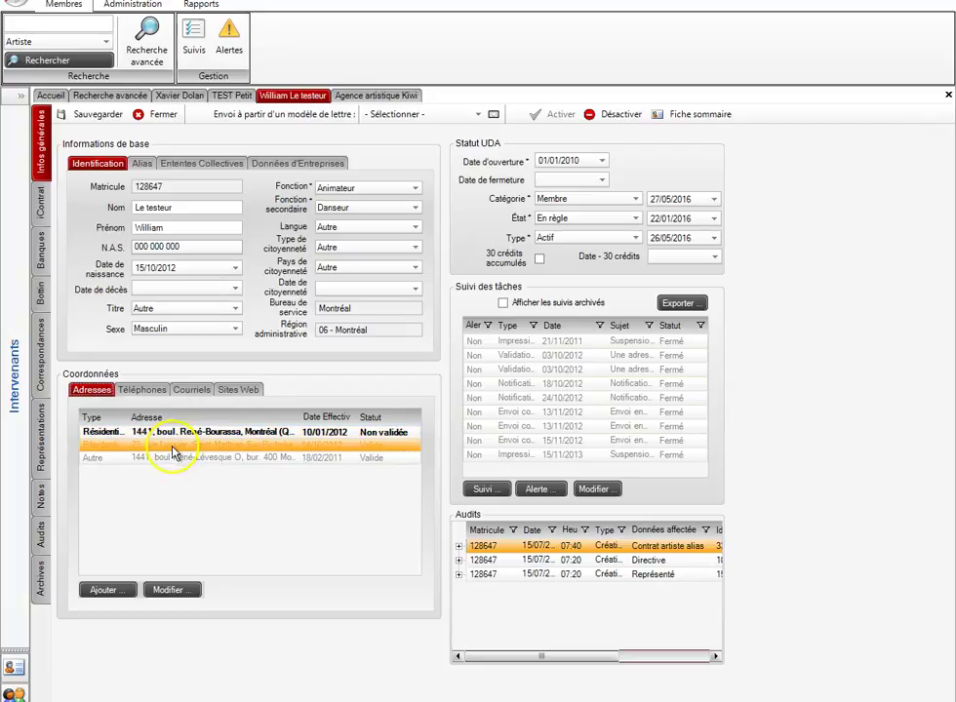
pyautogui.click(265, 459)
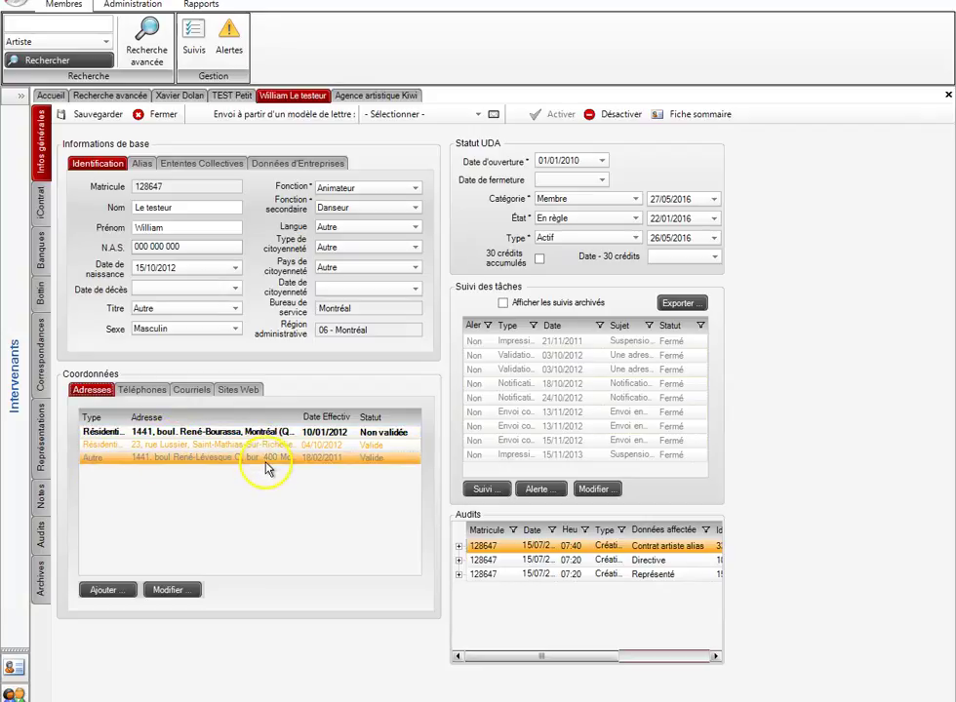
pyautogui.click(142, 503)
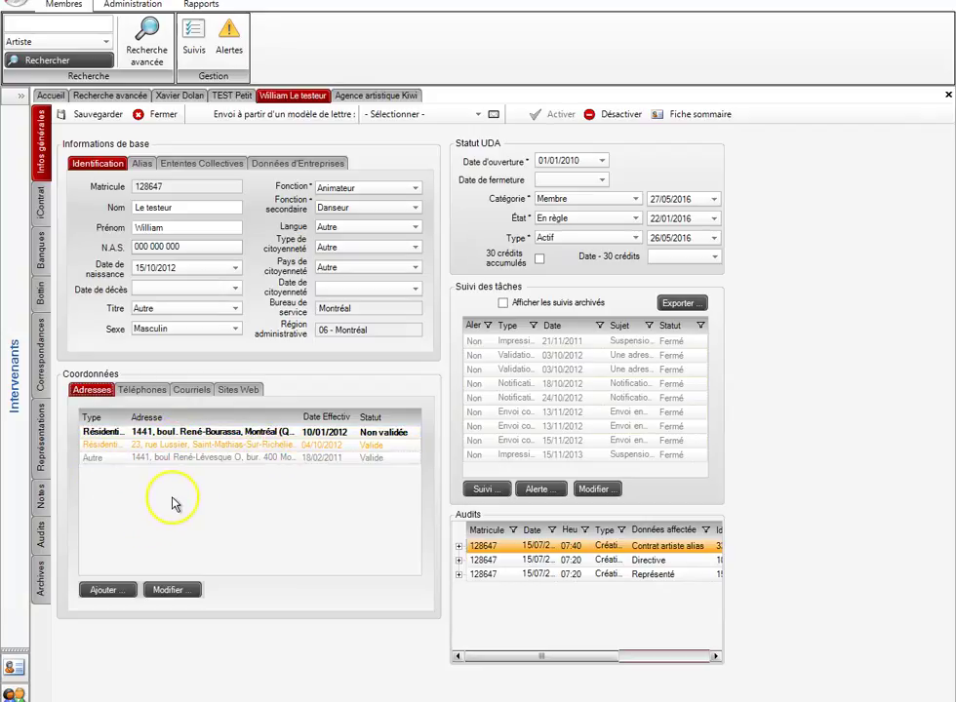
# Review the artist's Téléphones, Courriels and Sites Web under Coordonnées, and open the Représentations section of the file.
pyautogui.click(141, 392)
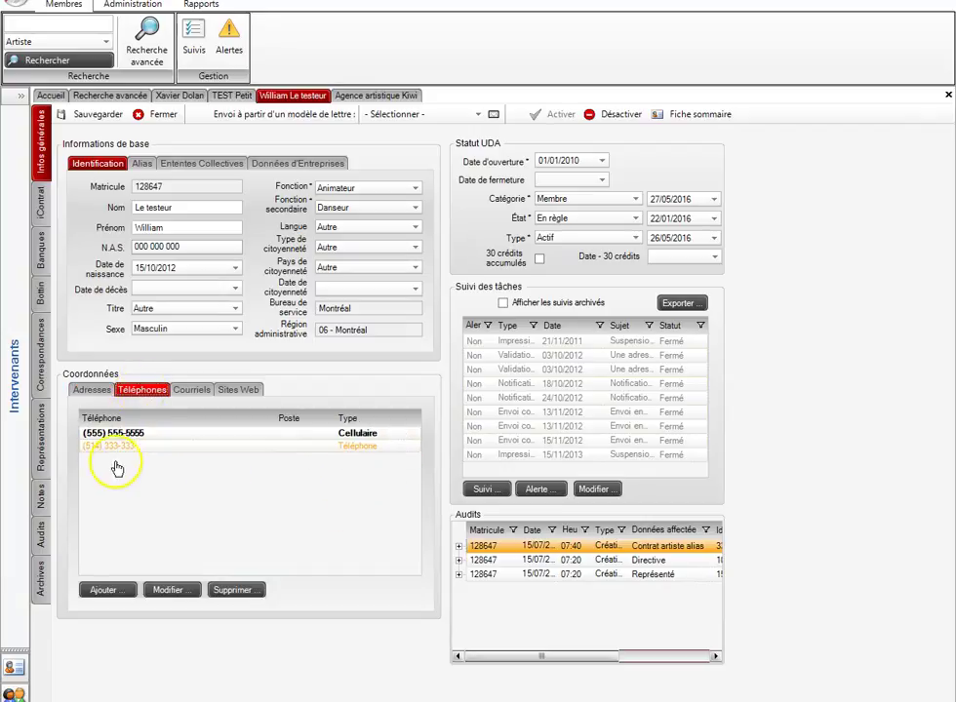
pyautogui.click(186, 393)
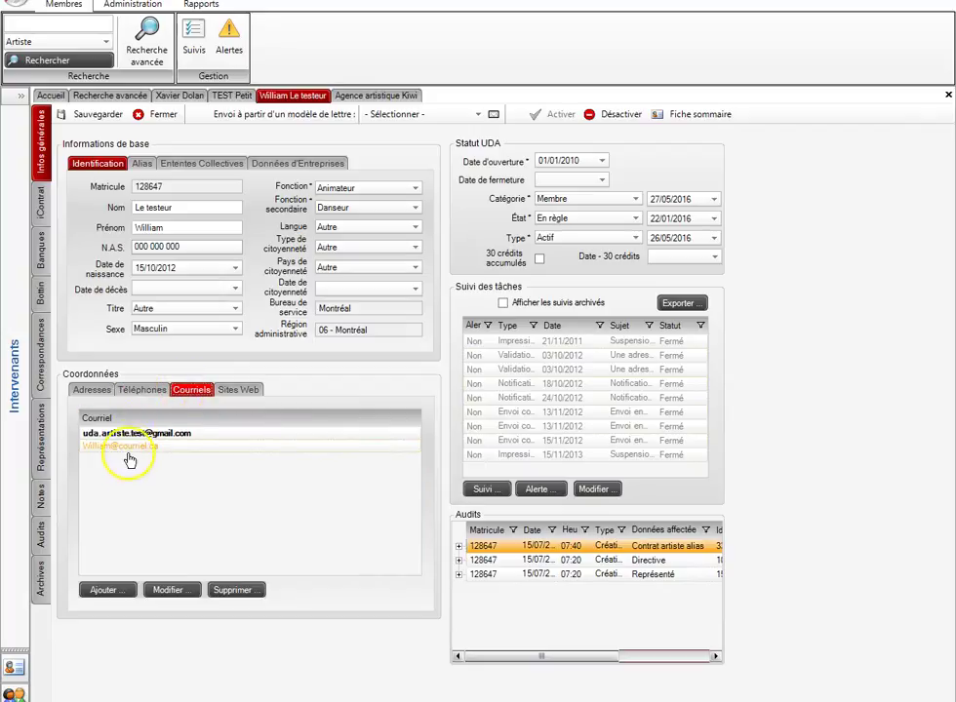
pyautogui.click(122, 449)
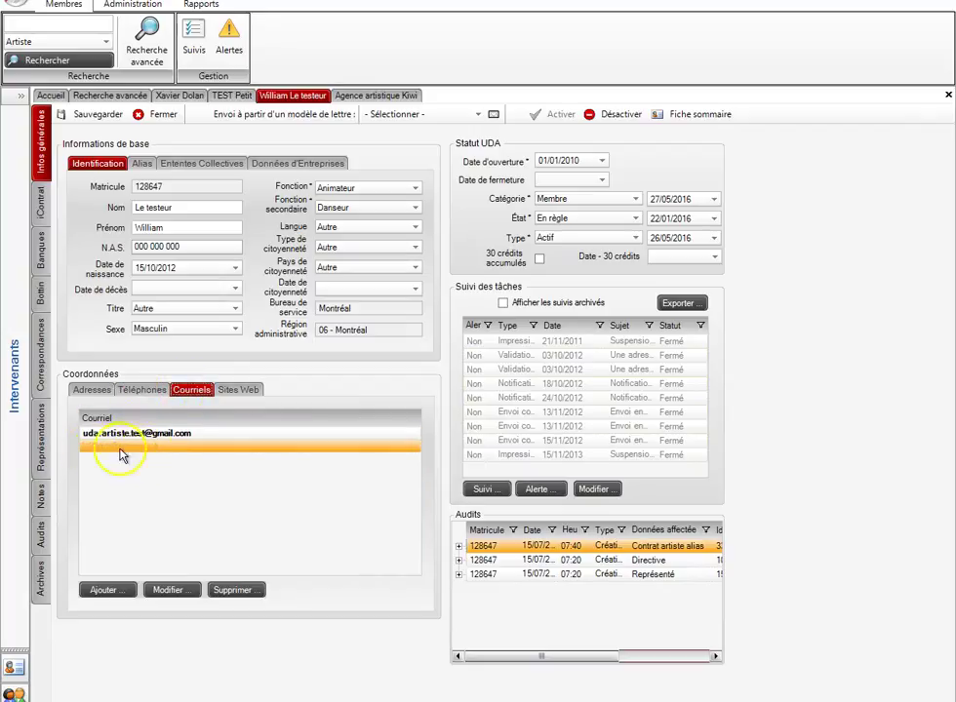
pyautogui.click(128, 576)
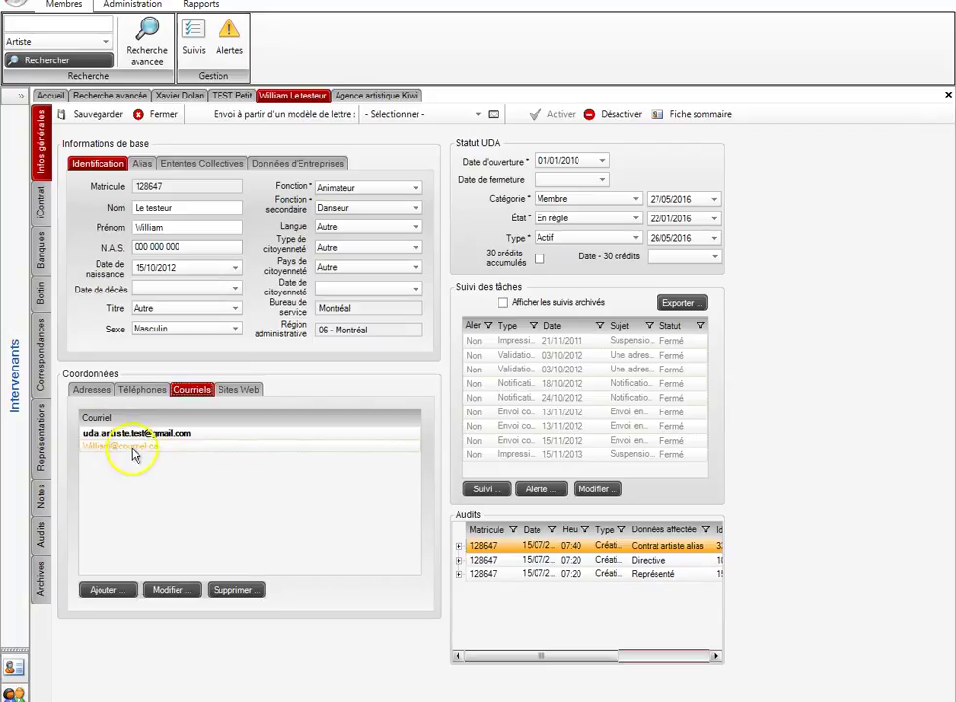
pyautogui.click(241, 393)
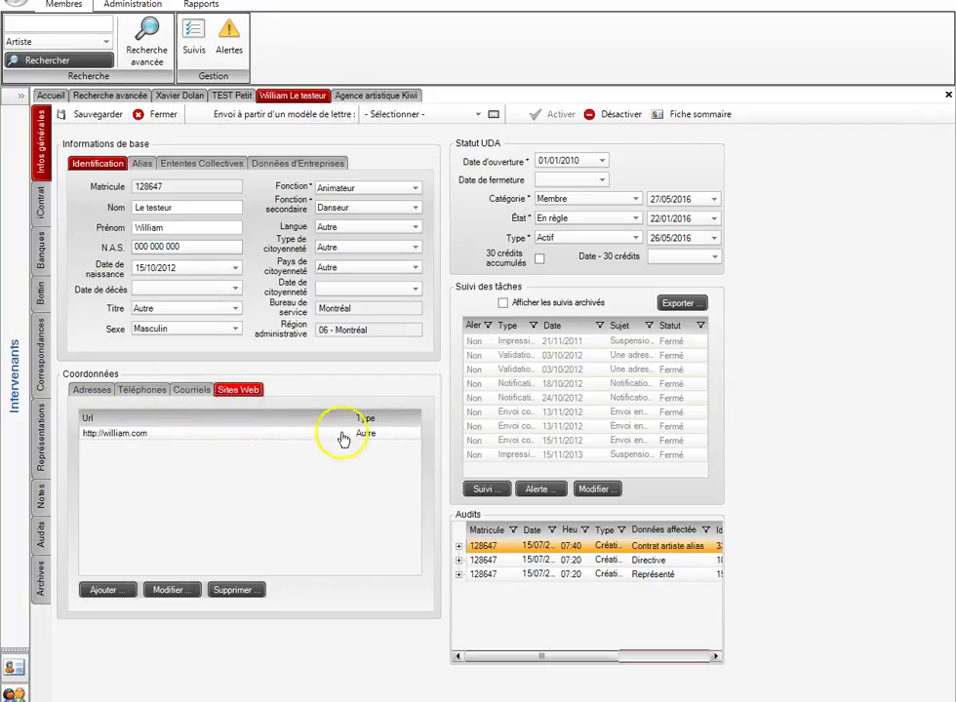
pyautogui.click(41, 439)
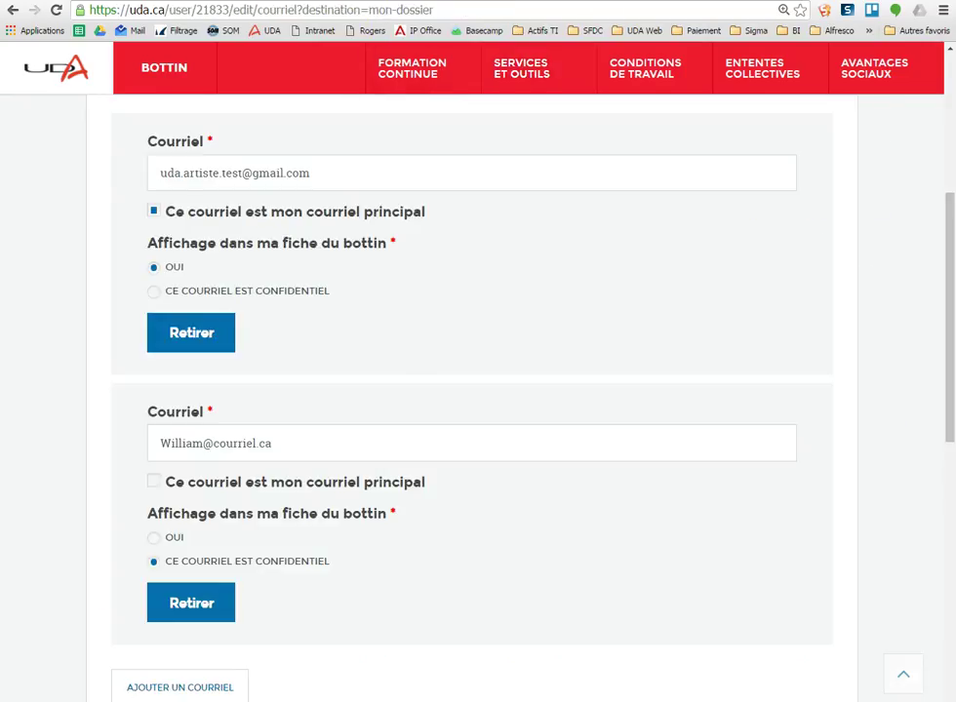
# Return to uda.ca, leave the Courriels page without saving, and open the page for adding an agent or modifying agent rights from Mon agent.
pyautogui.scroll(5, 647, 230)
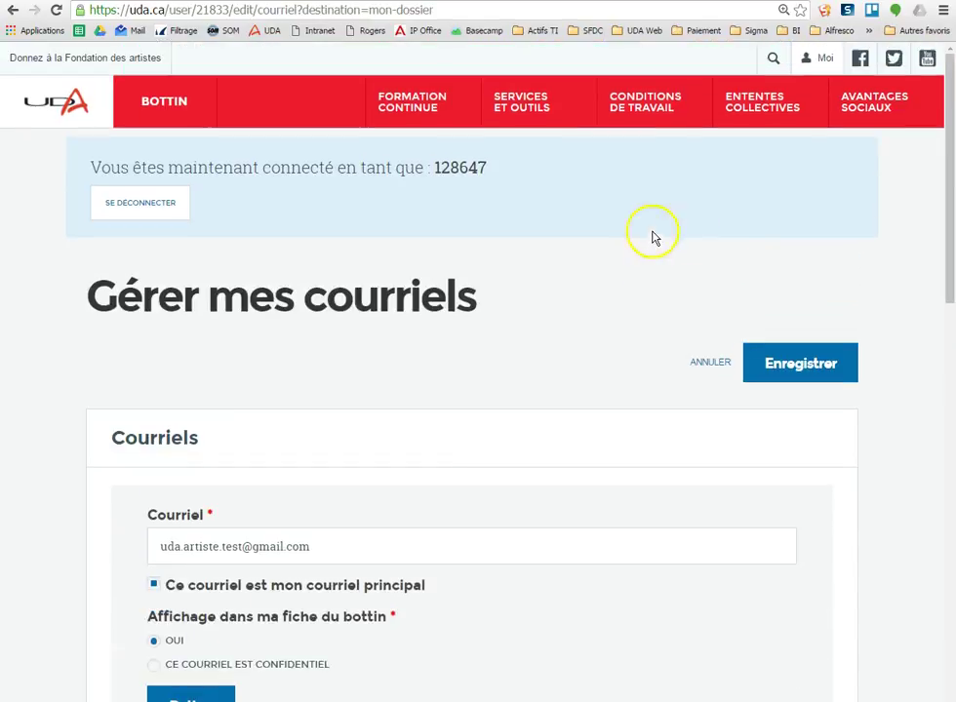
pyautogui.click(713, 363)
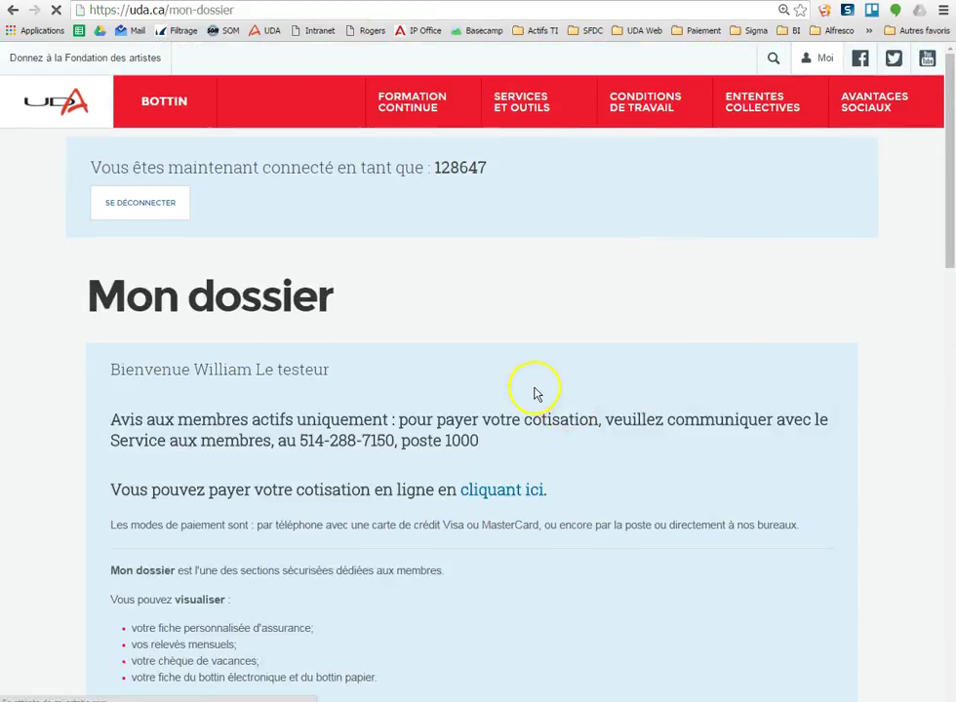
pyautogui.scroll(-5, 535, 393)
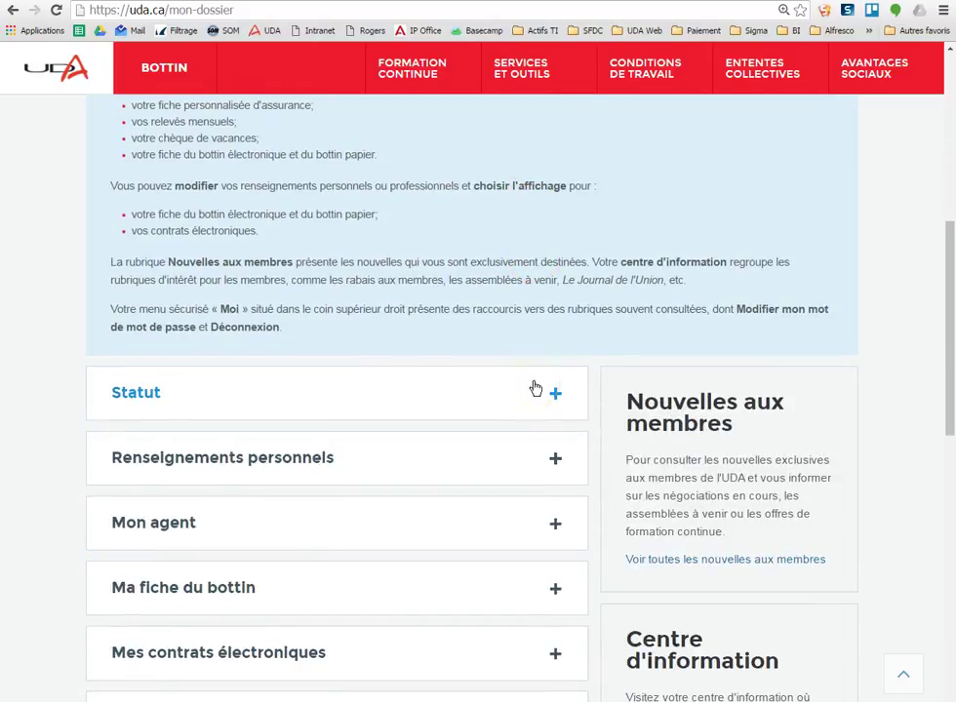
pyautogui.scroll(-1, 535, 388)
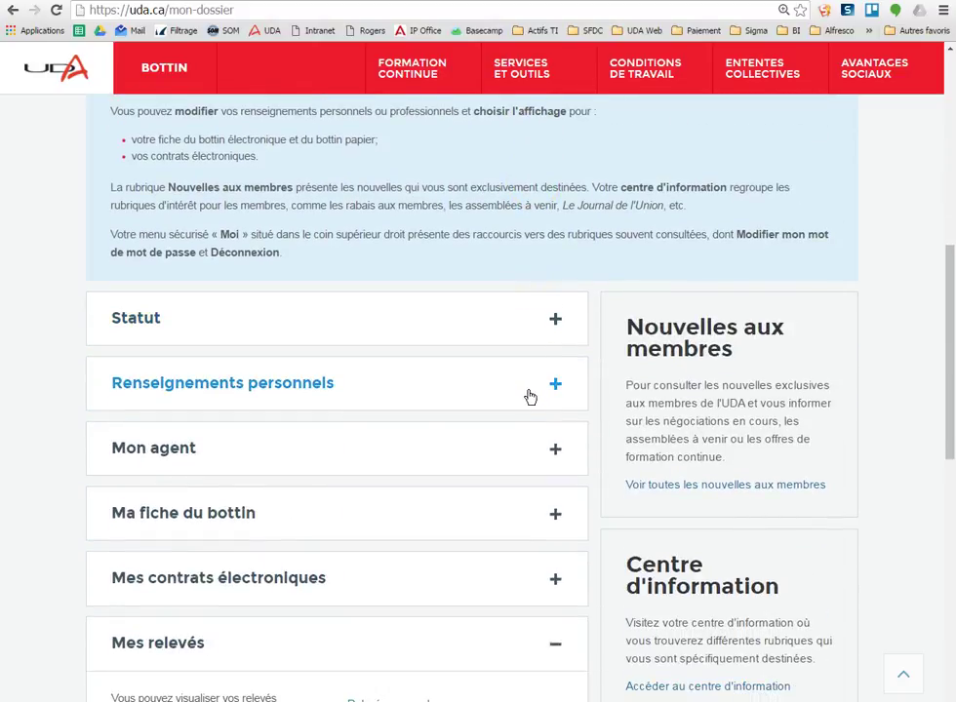
pyautogui.scroll(-1, 497, 392)
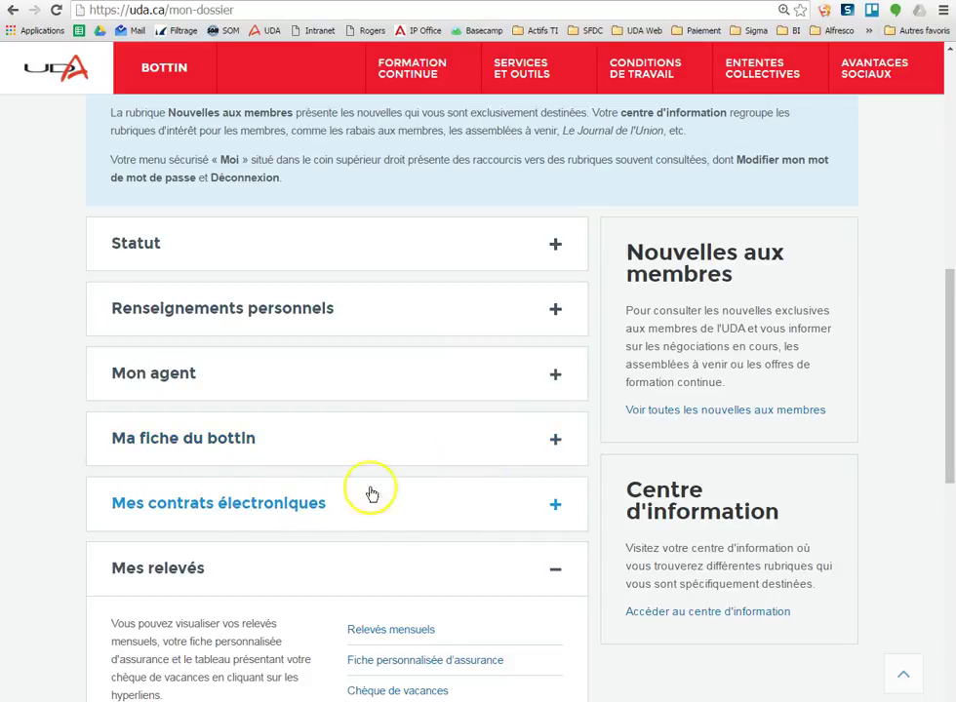
pyautogui.click(185, 377)
pyautogui.click(404, 441)
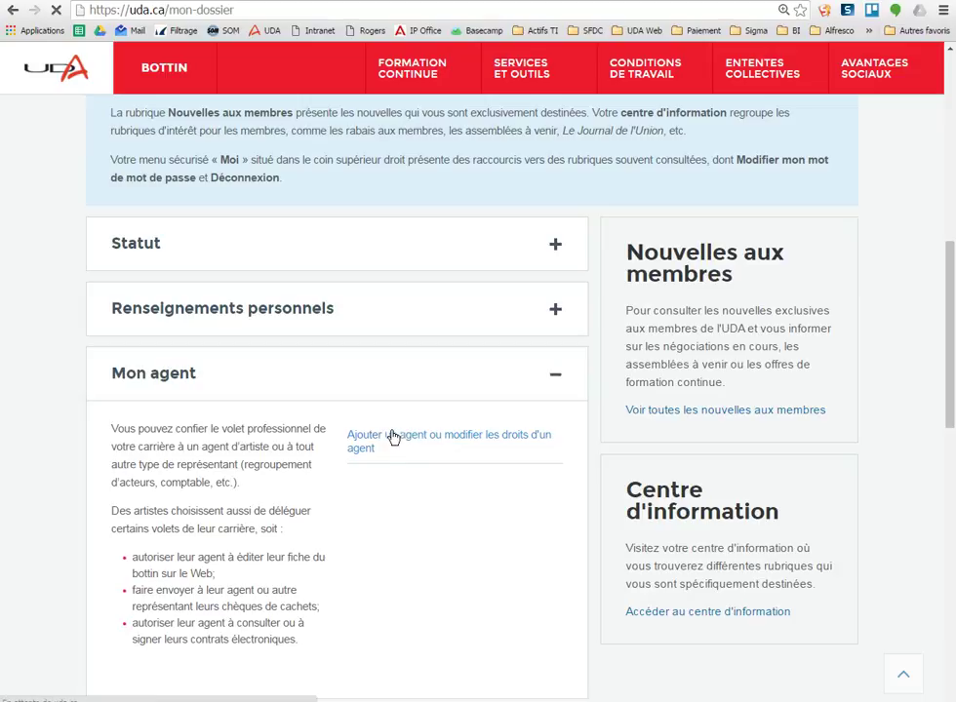
# Examine the representative's entry and its permissions for sending cachets, editing the bottin, and consulting and signing electronic contracts.
pyautogui.scroll(-2, 398, 426)
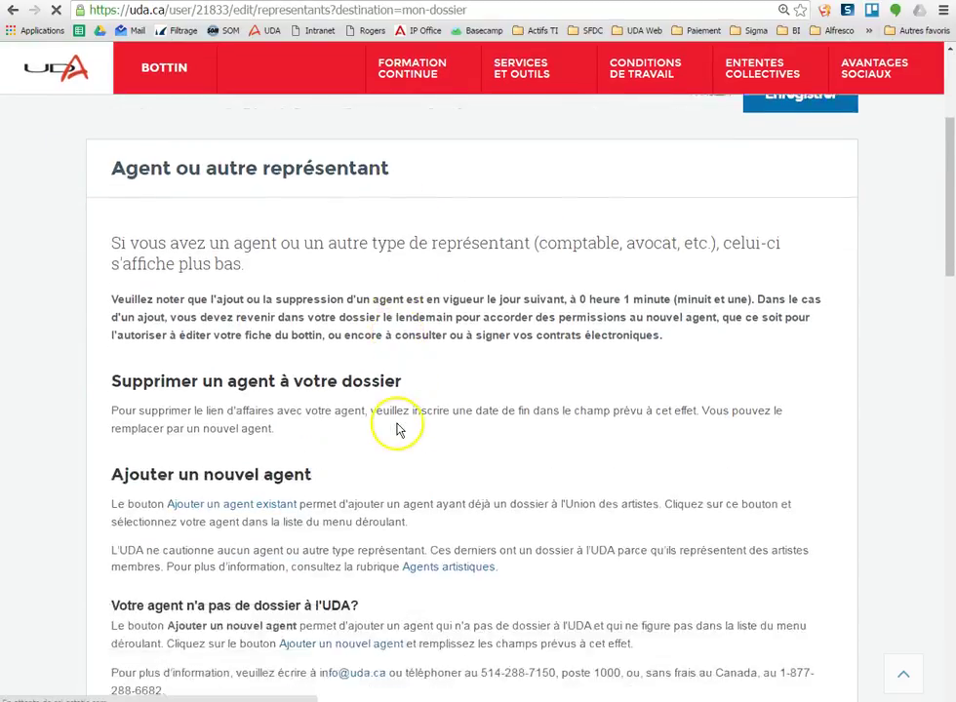
pyautogui.scroll(-5, 398, 429)
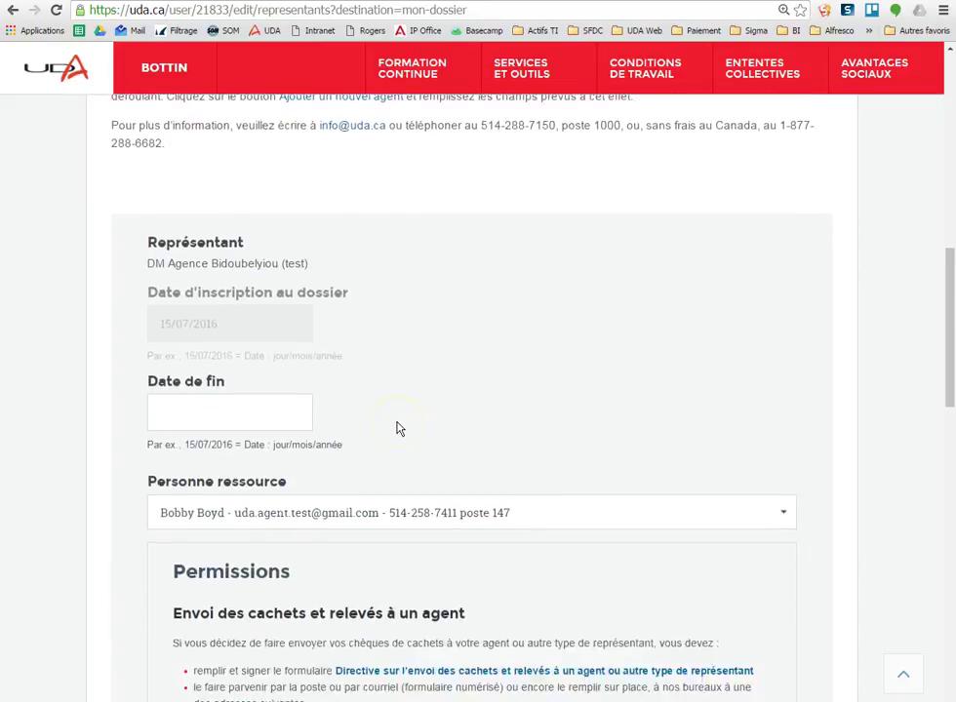
pyautogui.scroll(-1, 398, 429)
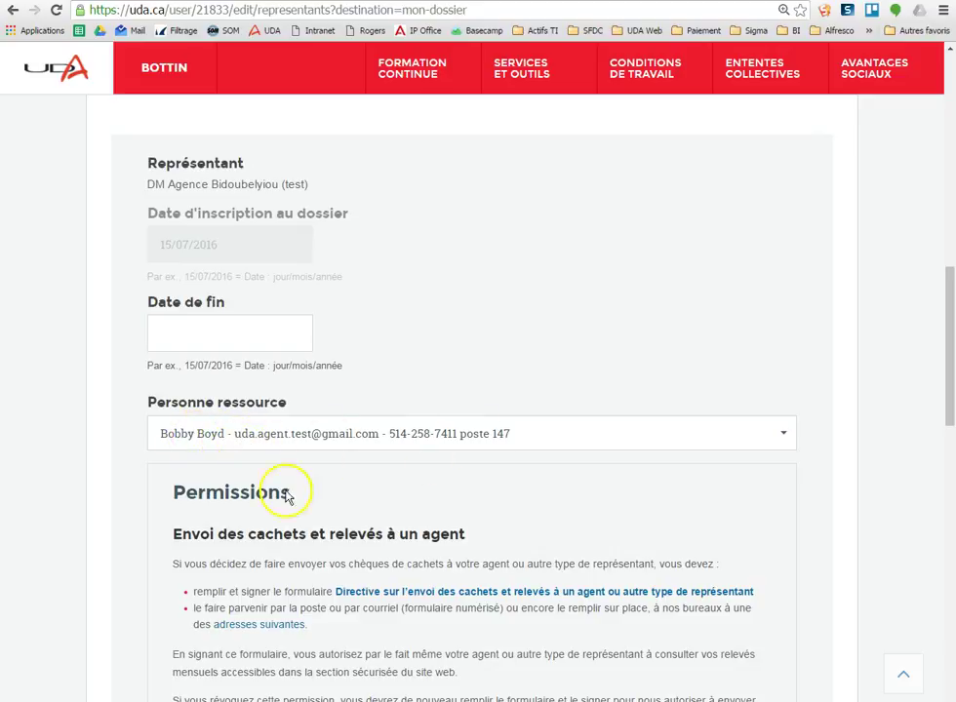
pyautogui.scroll(-2, 287, 491)
pyautogui.scroll(-2, 234, 431)
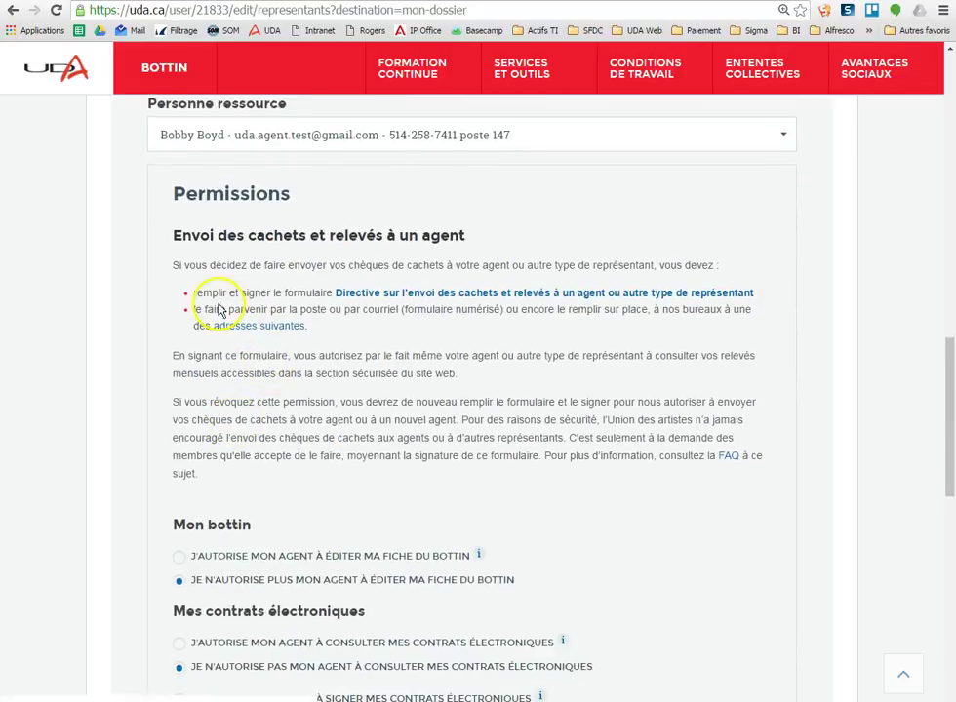
pyautogui.scroll(-1, 261, 269)
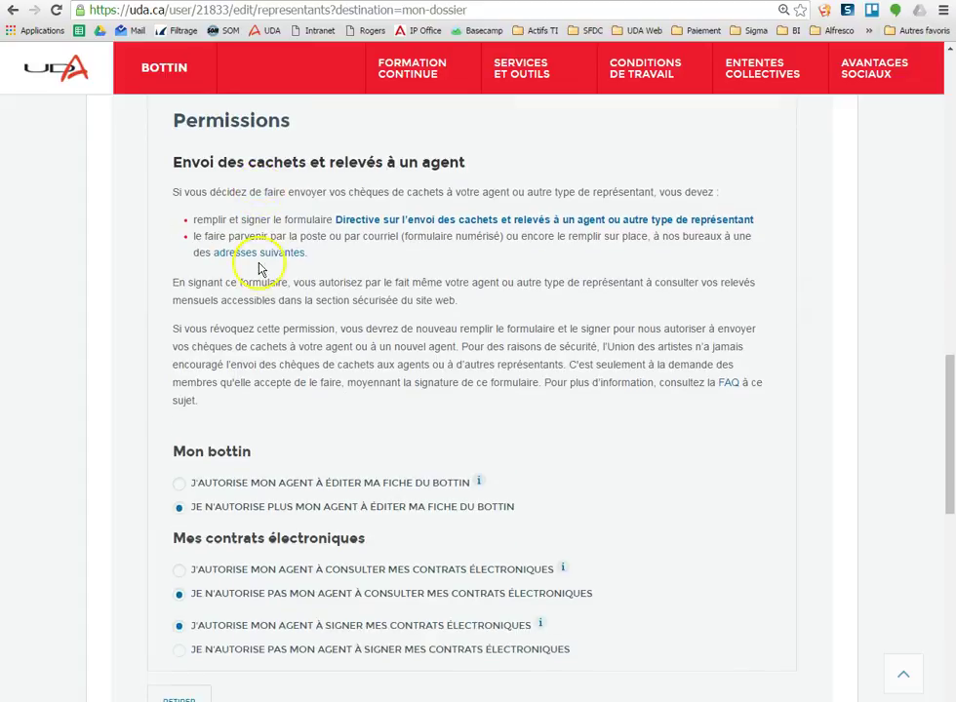
pyautogui.scroll(-1, 268, 274)
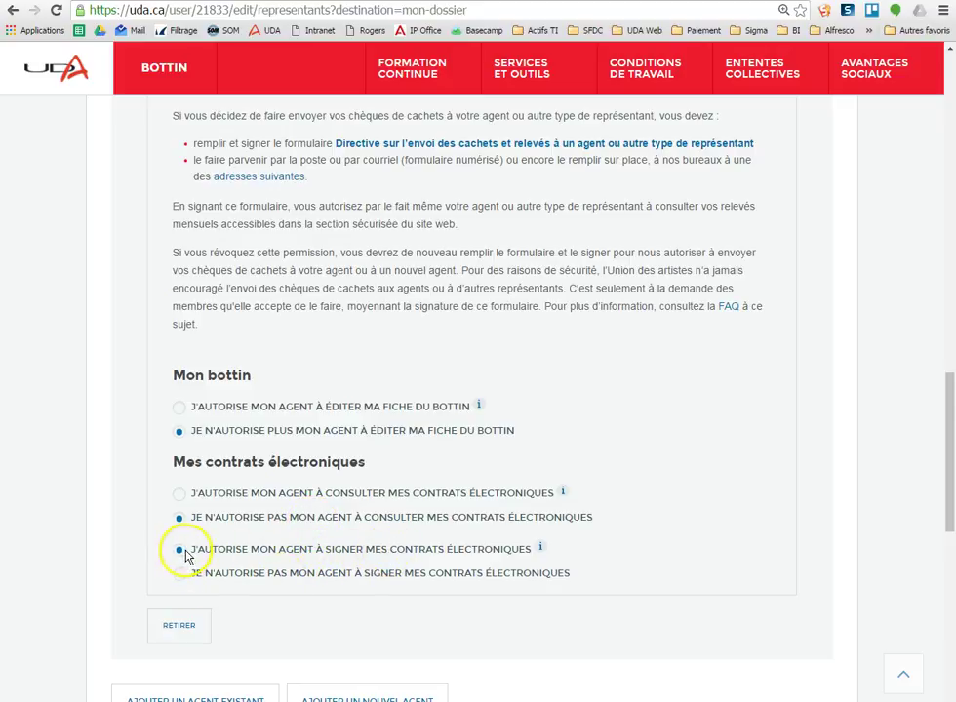
# Switch to iContrat and check who can be chosen to sign the contract by email.
pyautogui.scroll(9, 386, 459)
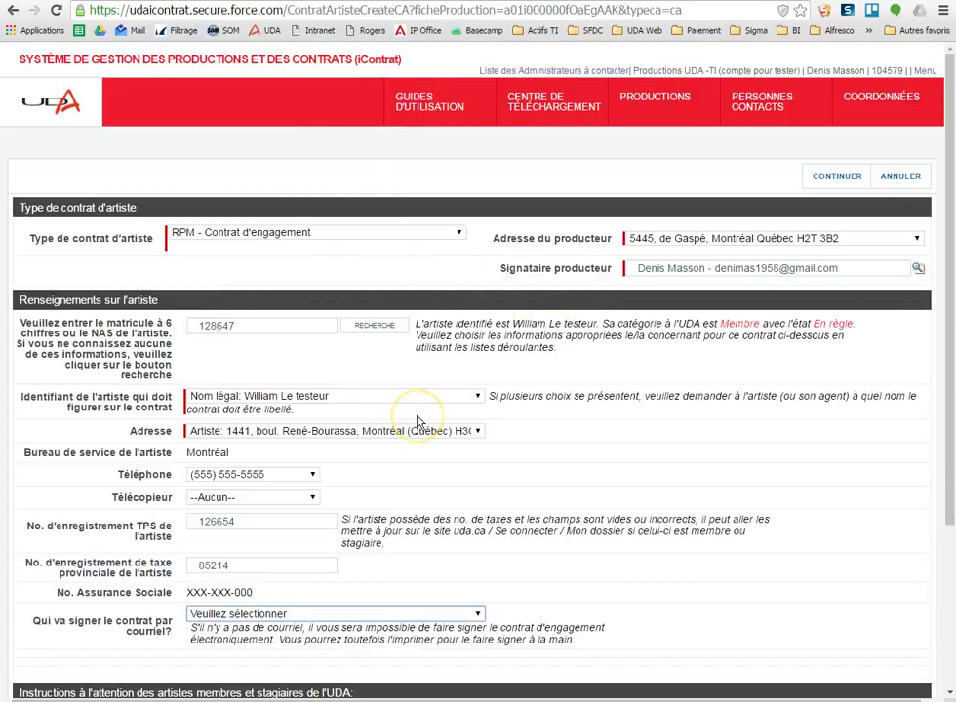
pyautogui.click(260, 616)
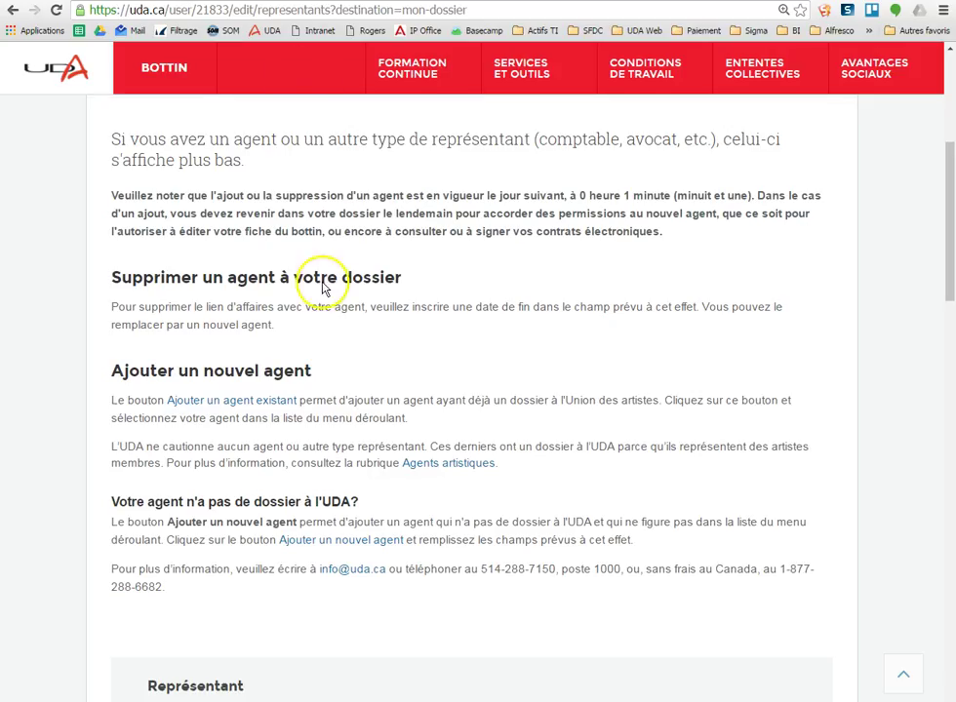
# Leave the agent rights page on uda.ca without saving and open the electronic contract choices from Mes contrats électroniques.
pyautogui.scroll(2, 323, 285)
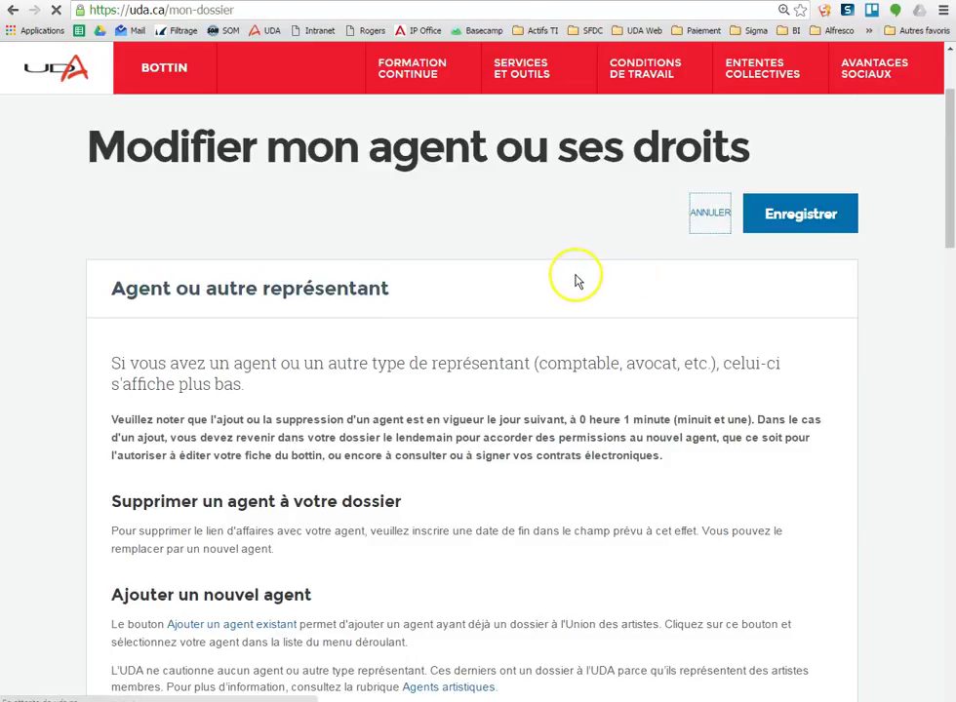
pyautogui.scroll(-4, 551, 282)
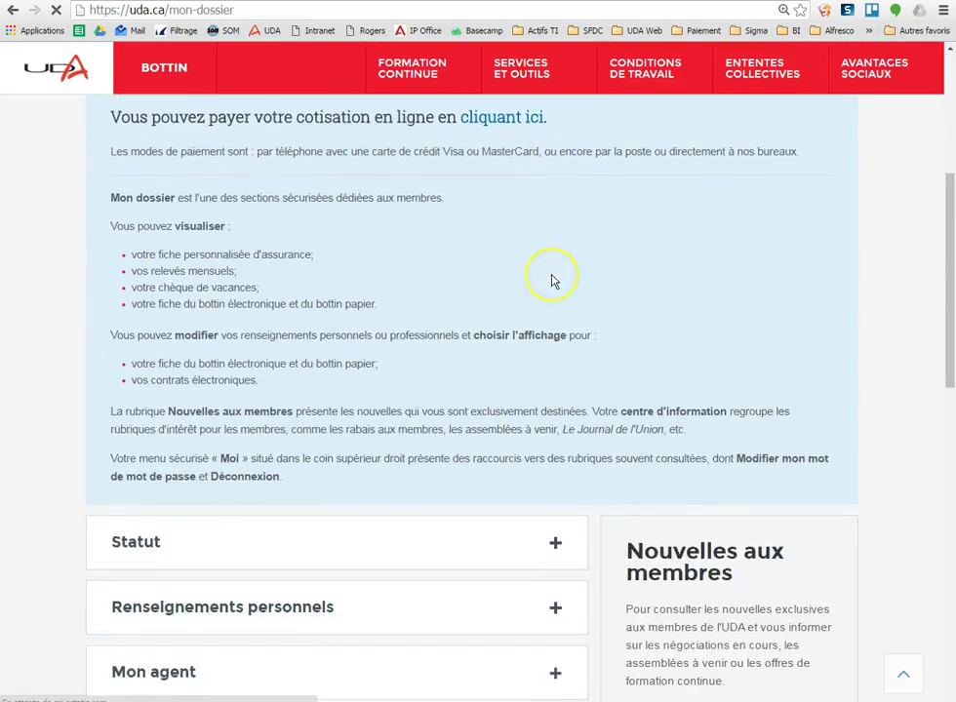
pyautogui.scroll(-3, 551, 282)
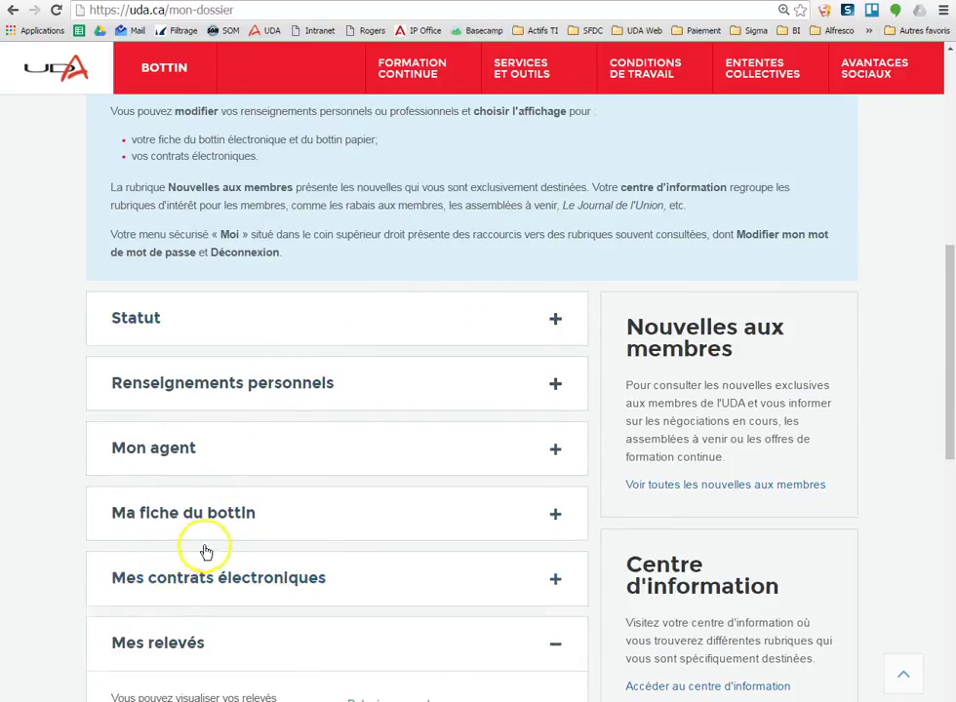
pyautogui.scroll(-1, 205, 550)
pyautogui.click(231, 508)
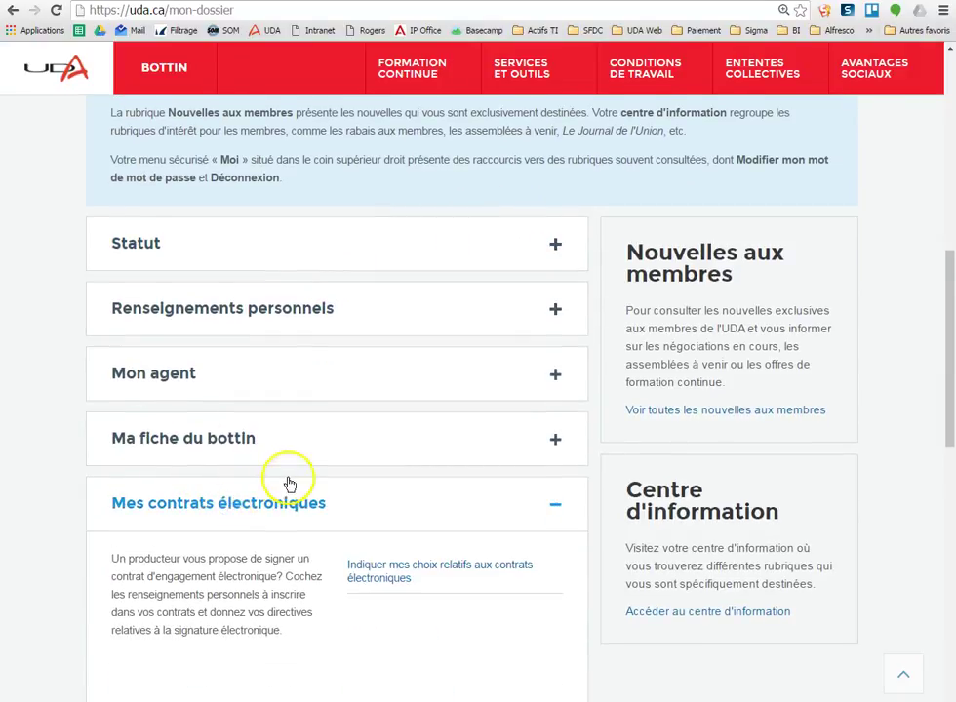
pyautogui.scroll(-2, 290, 484)
pyautogui.click(370, 432)
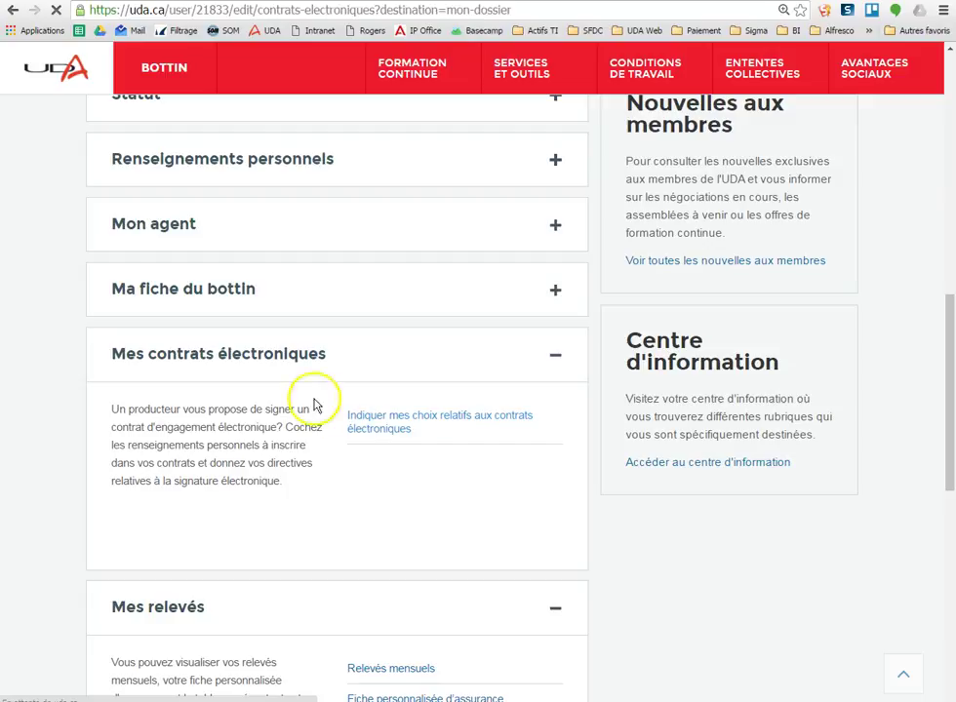
# Examine the choices for signing electronic contracts by email under Signature électronique and compare them with the signer options in iContrat.
pyautogui.scroll(-5, 301, 361)
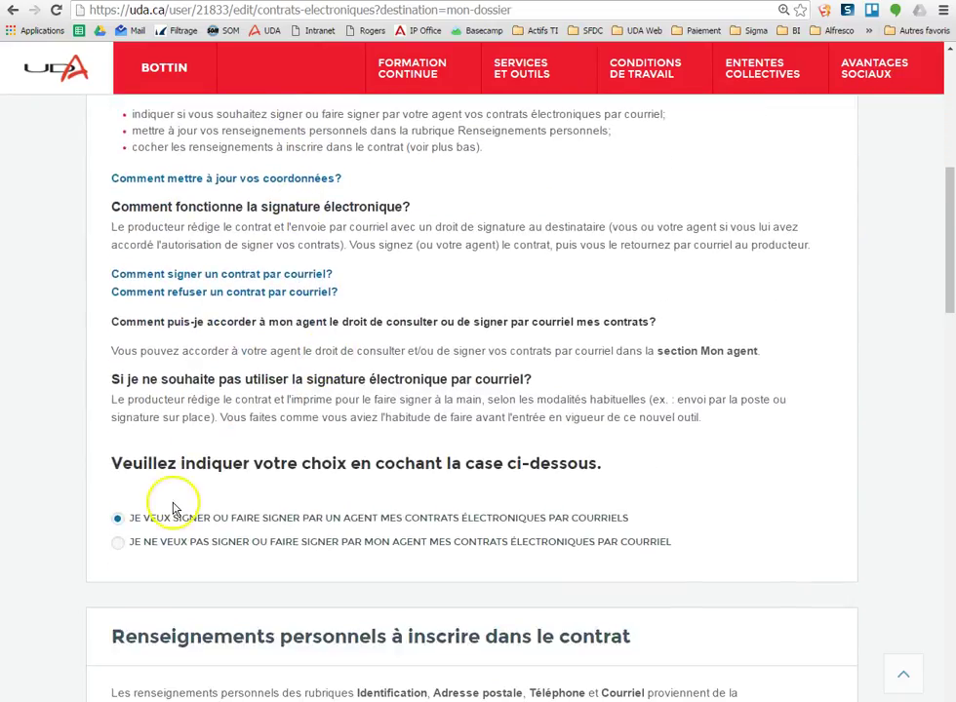
pyautogui.scroll(-1, 225, 497)
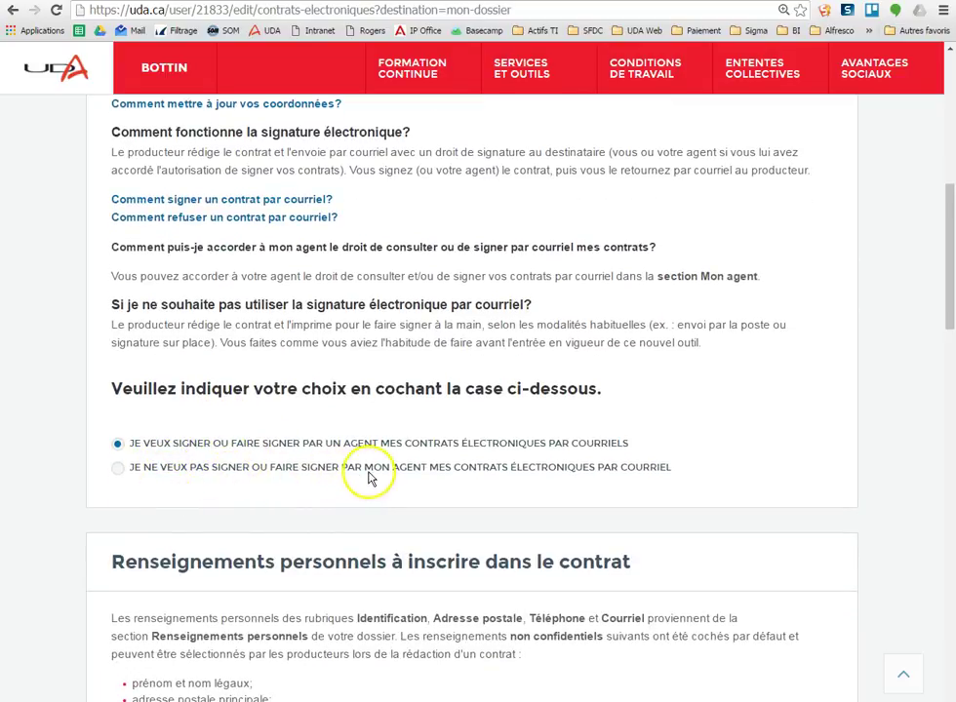
pyautogui.scroll(-1, 253, 504)
pyautogui.scroll(-2, 254, 497)
pyautogui.scroll(6, 257, 502)
pyautogui.scroll(3, 264, 495)
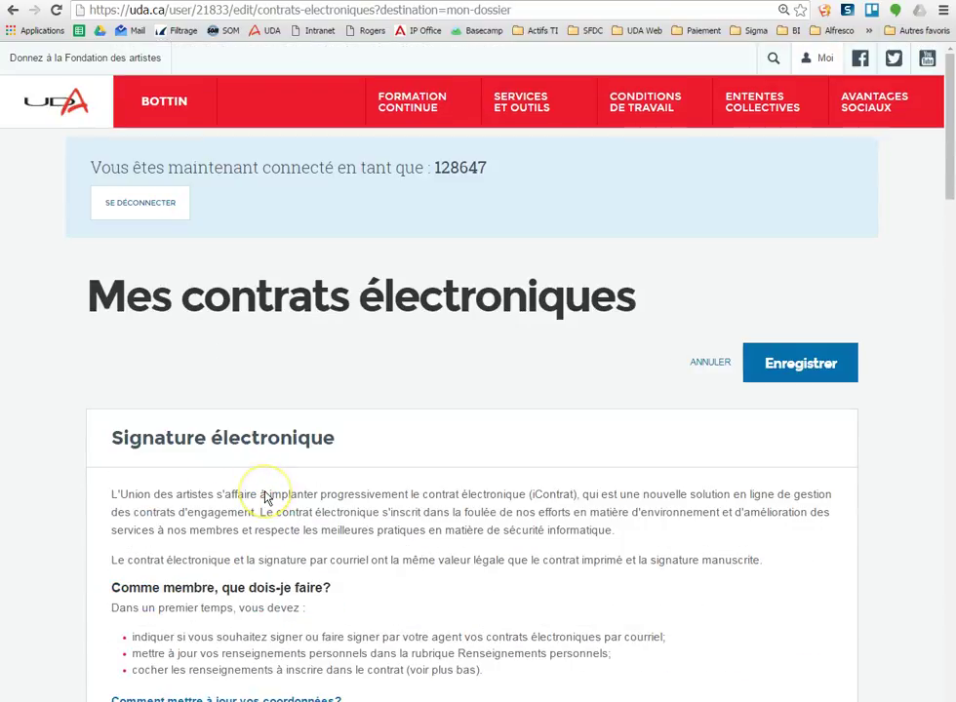
pyautogui.scroll(-4, 265, 497)
pyautogui.scroll(-2, 269, 497)
pyautogui.click(153, 450)
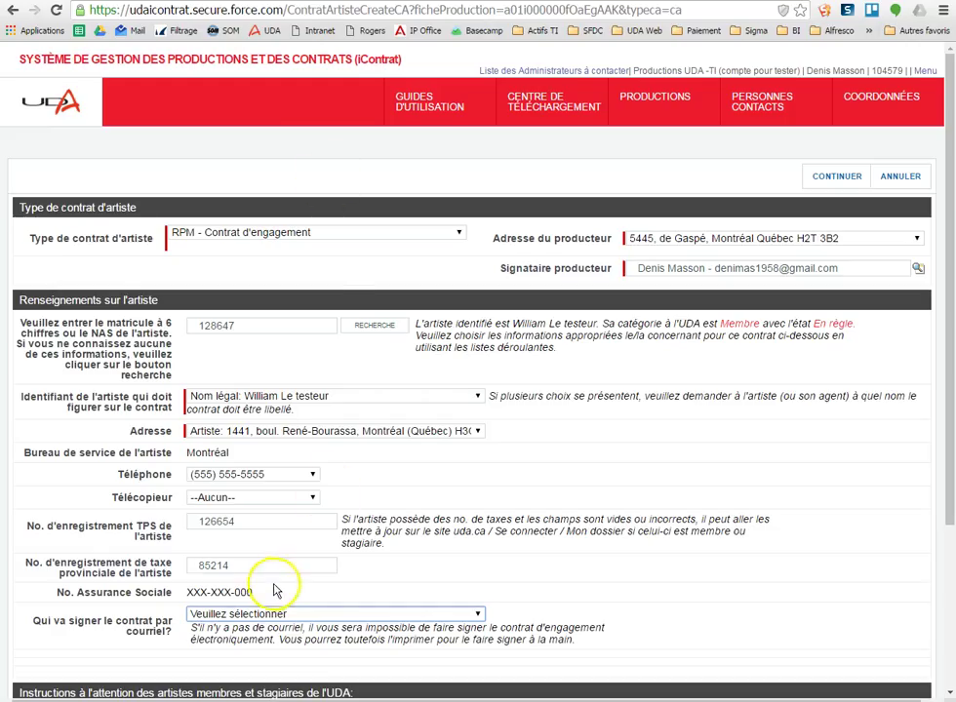
pyautogui.click(258, 616)
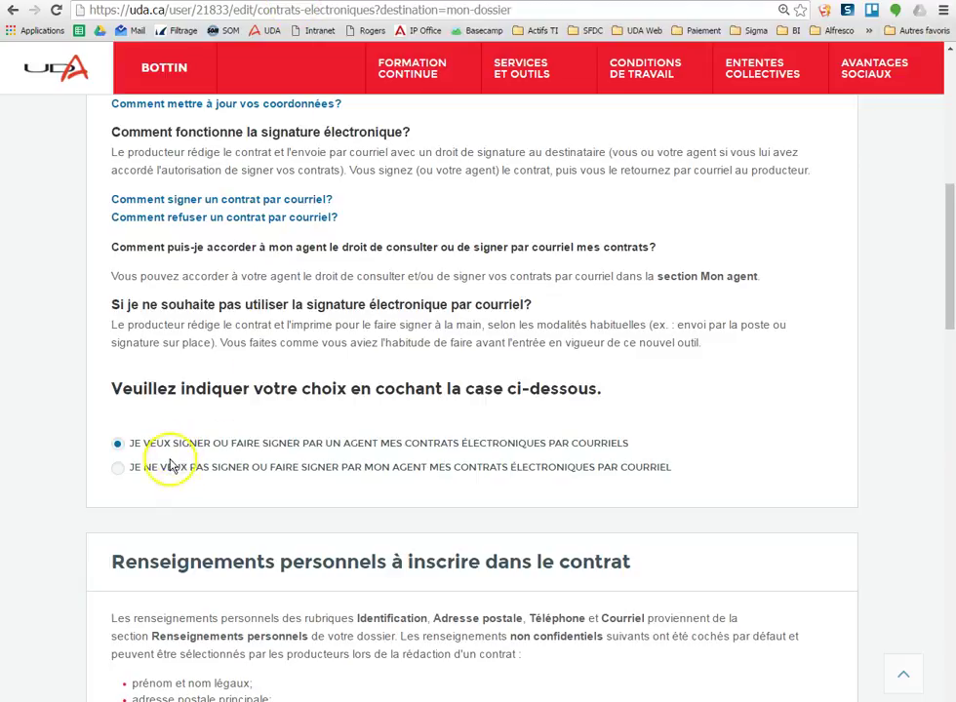
# Leave Mes contrats électroniques on uda.ca without saving and reopen the page for indicating electronic contract choices.
pyautogui.scroll(5, 467, 400)
pyautogui.click(697, 293)
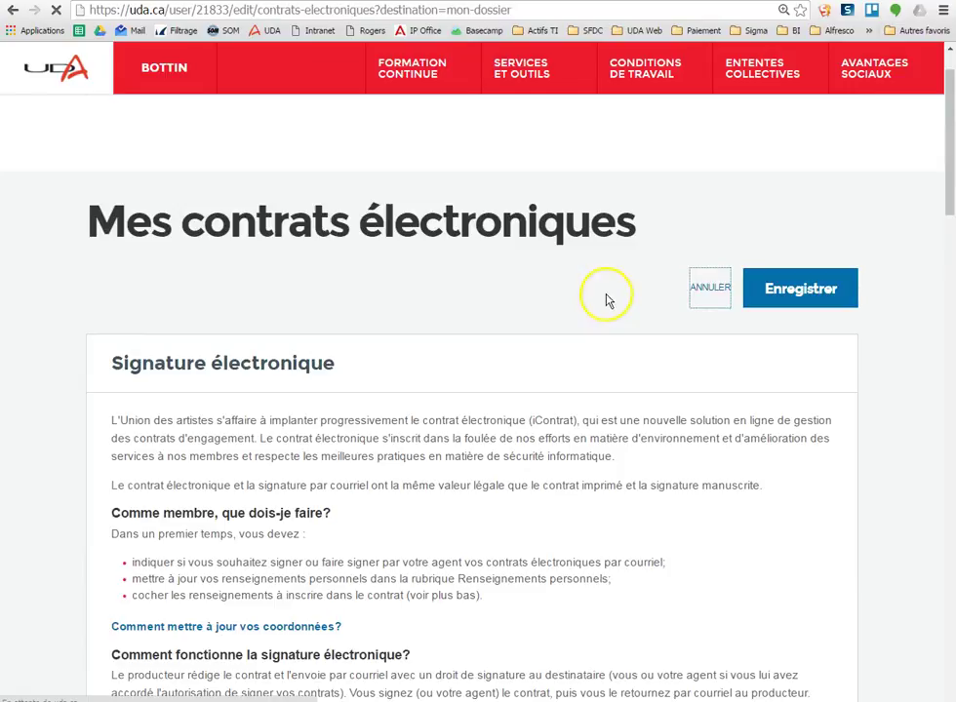
pyautogui.scroll(-4, 332, 458)
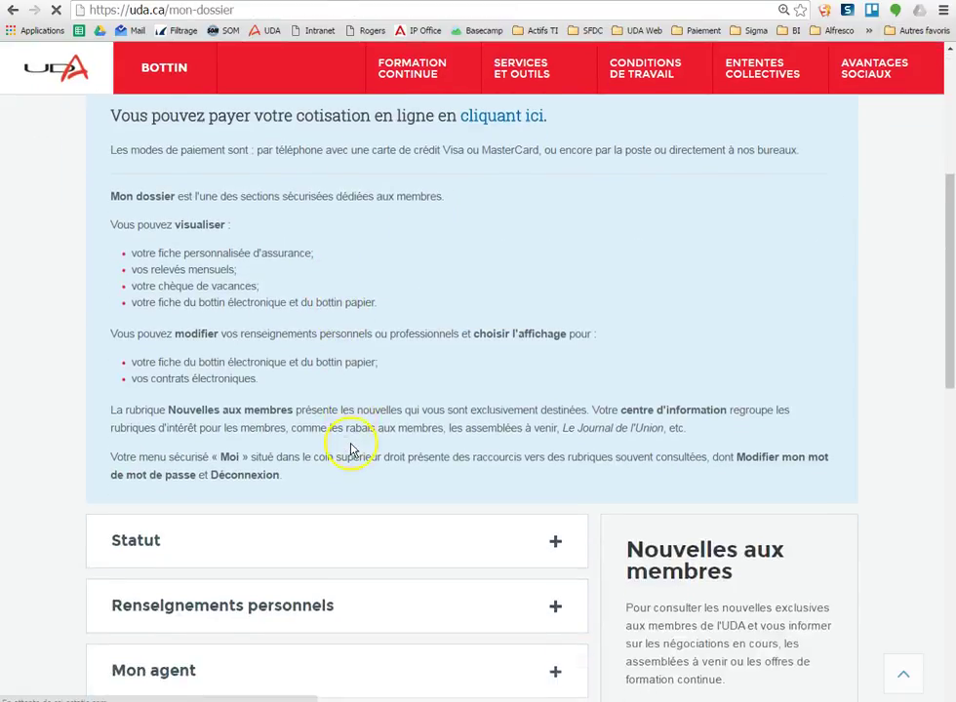
pyautogui.scroll(-2, 354, 448)
pyautogui.scroll(-2, 412, 435)
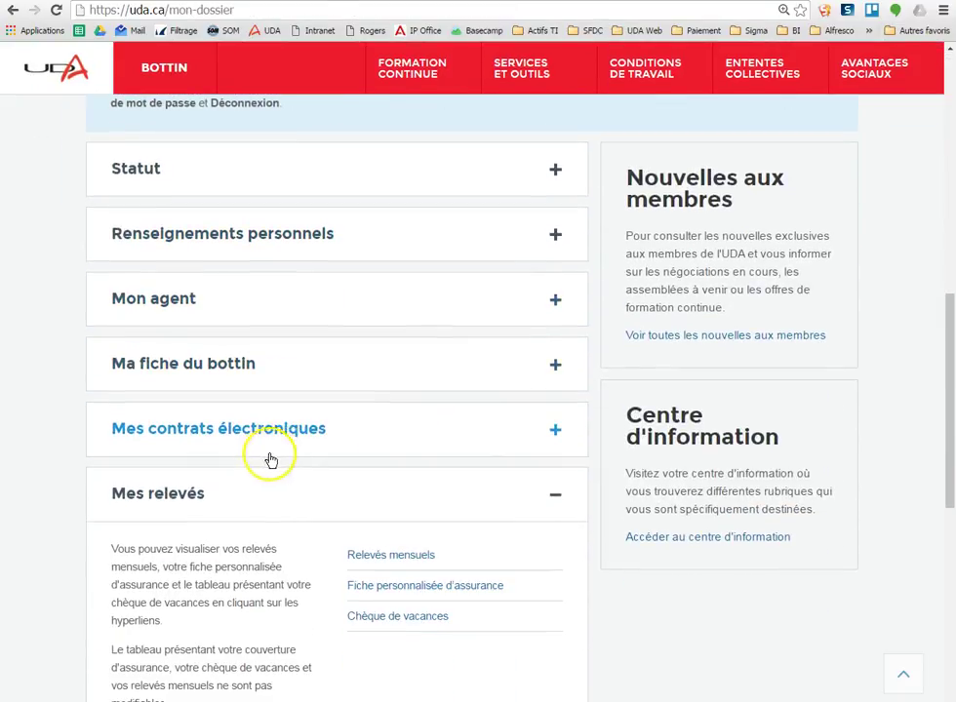
pyautogui.click(270, 435)
pyautogui.scroll(-1, 326, 441)
pyautogui.click(381, 430)
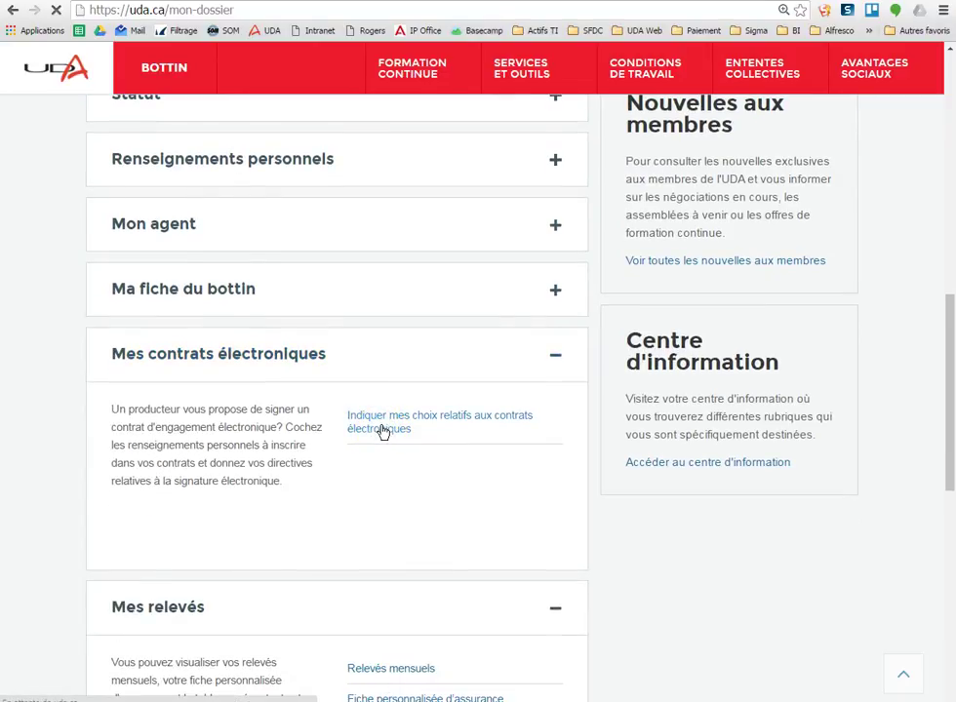
# Examine which Identification, Adresse postale, Téléphone and Courriel entries are checked for display on the contracts.
pyautogui.scroll(-9, 382, 432)
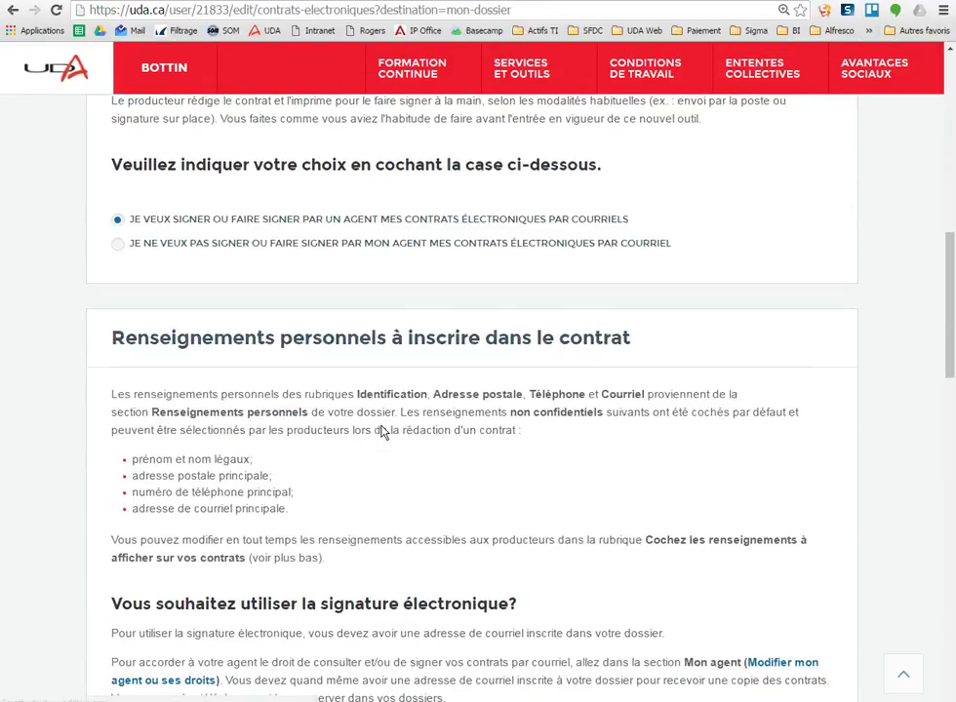
pyautogui.scroll(-7, 383, 433)
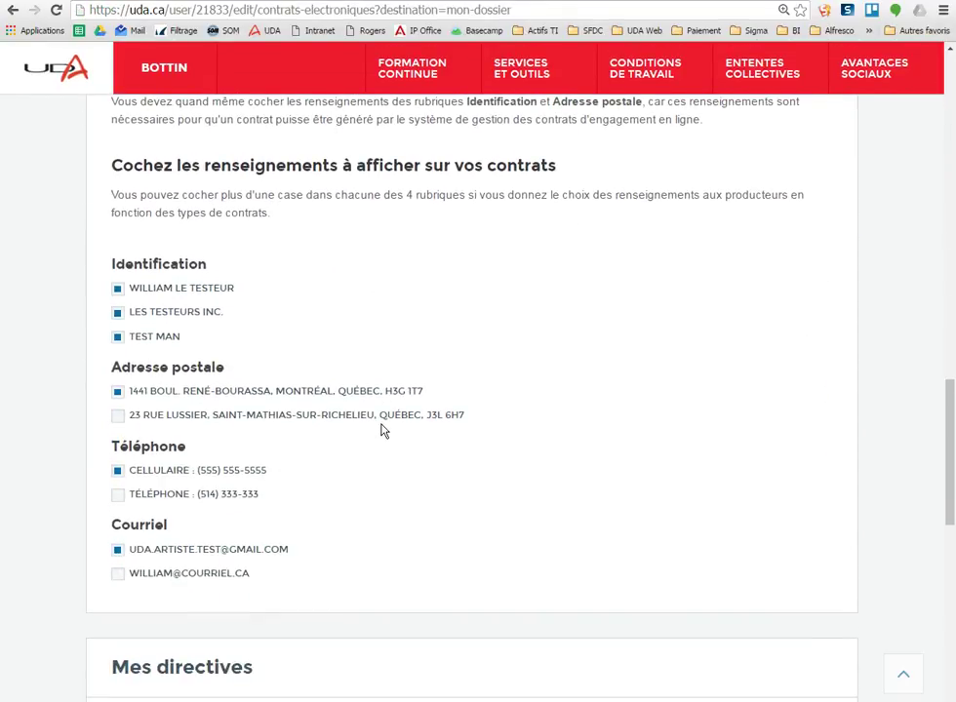
pyautogui.scroll(-1, 382, 432)
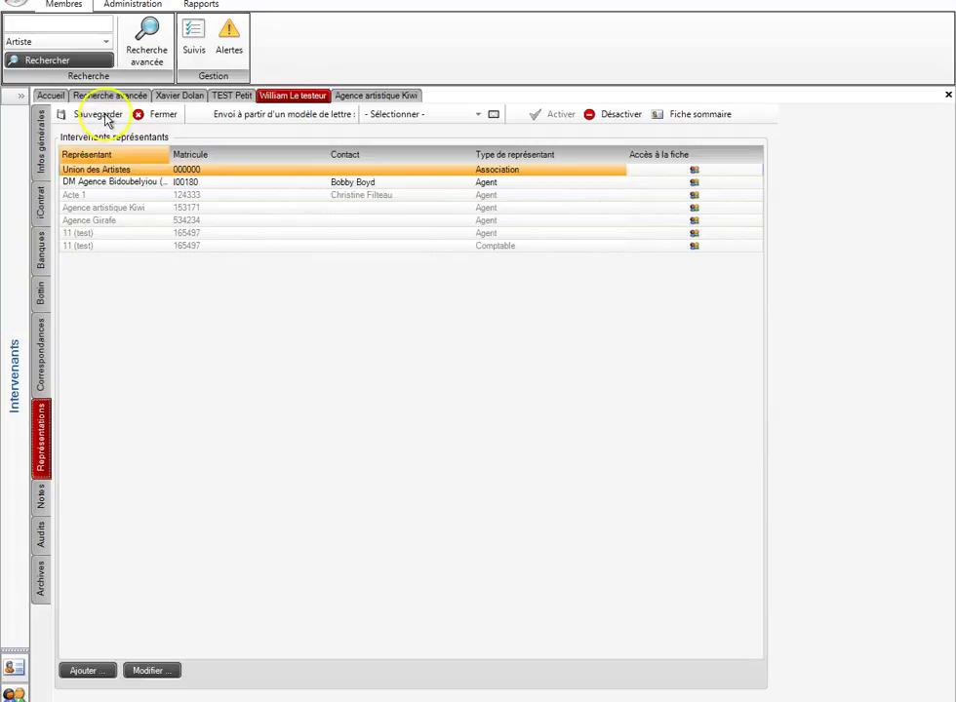
# Switch to the internal member file, display the artist's Adresses under Infos générales, and open its iContrat section.
pyautogui.click(37, 144)
pyautogui.click(93, 392)
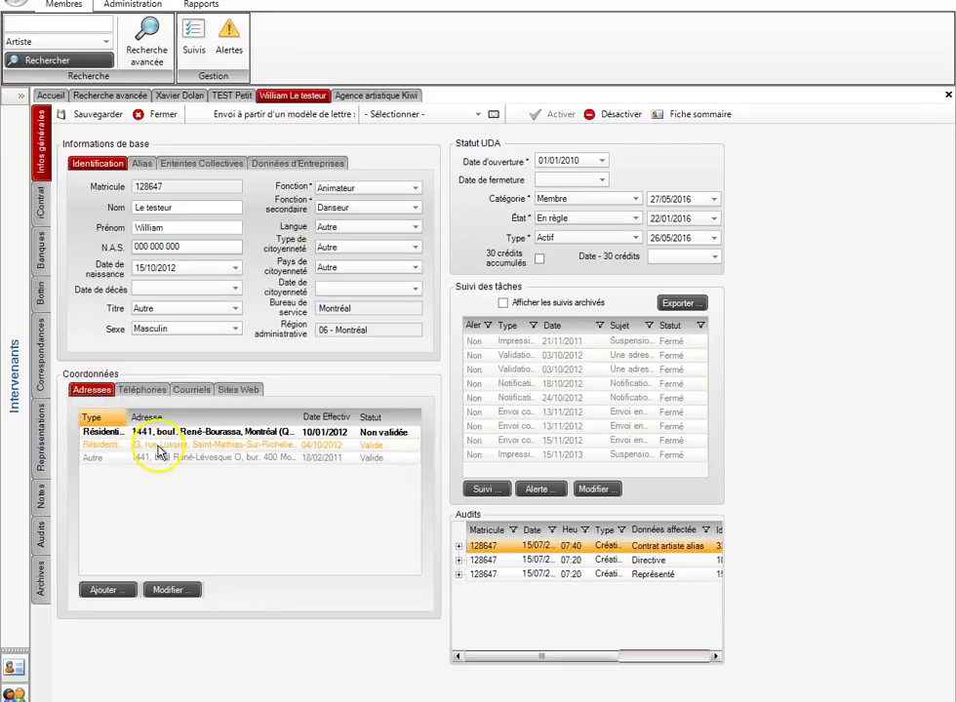
pyautogui.click(43, 207)
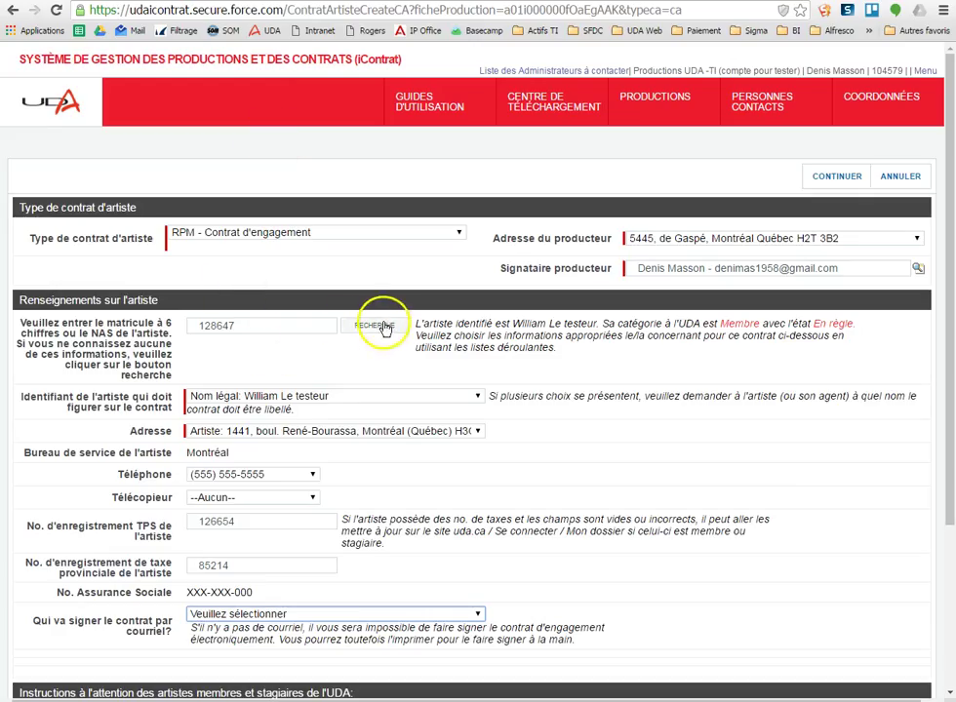
# Return to iContrat, look up the artist by matricule again, and review the Identifiant and Adresse choices.
pyautogui.click(375, 326)
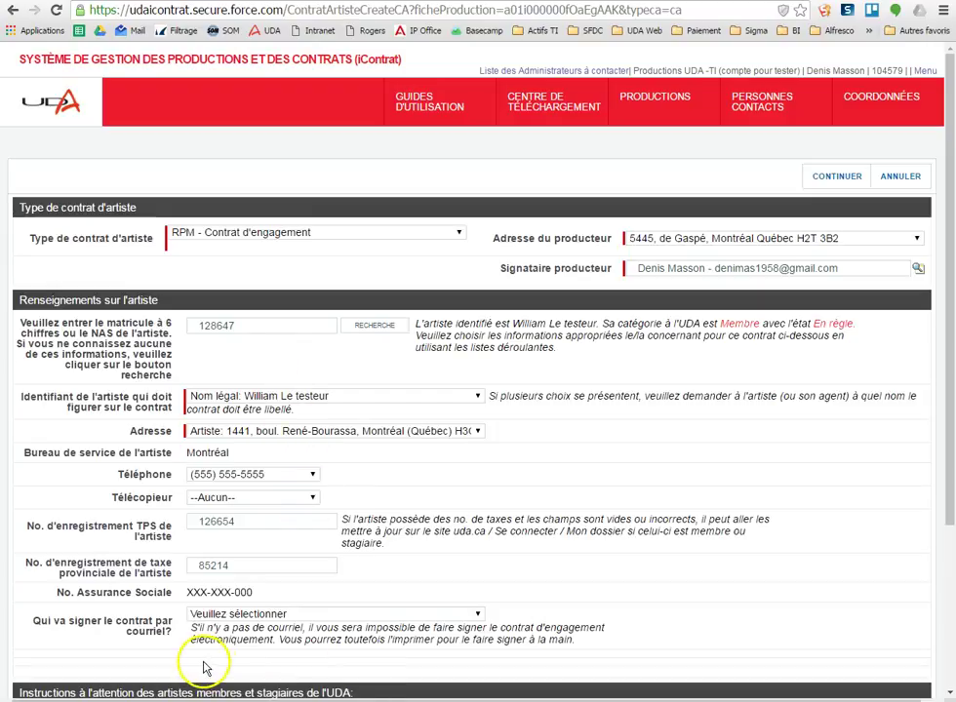
pyautogui.click(292, 400)
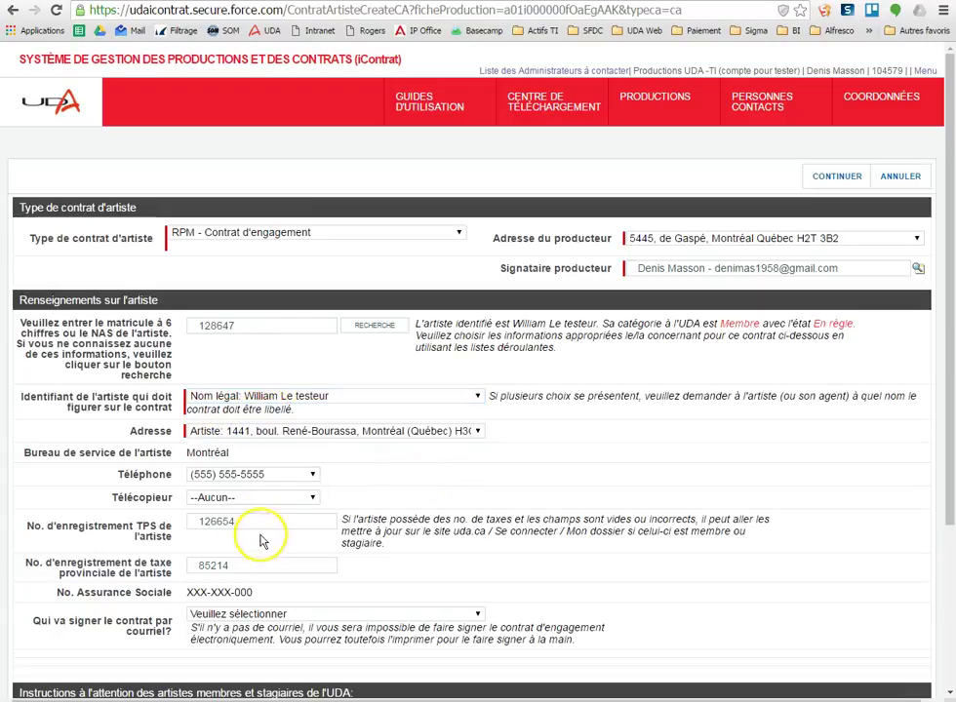
pyautogui.click(239, 434)
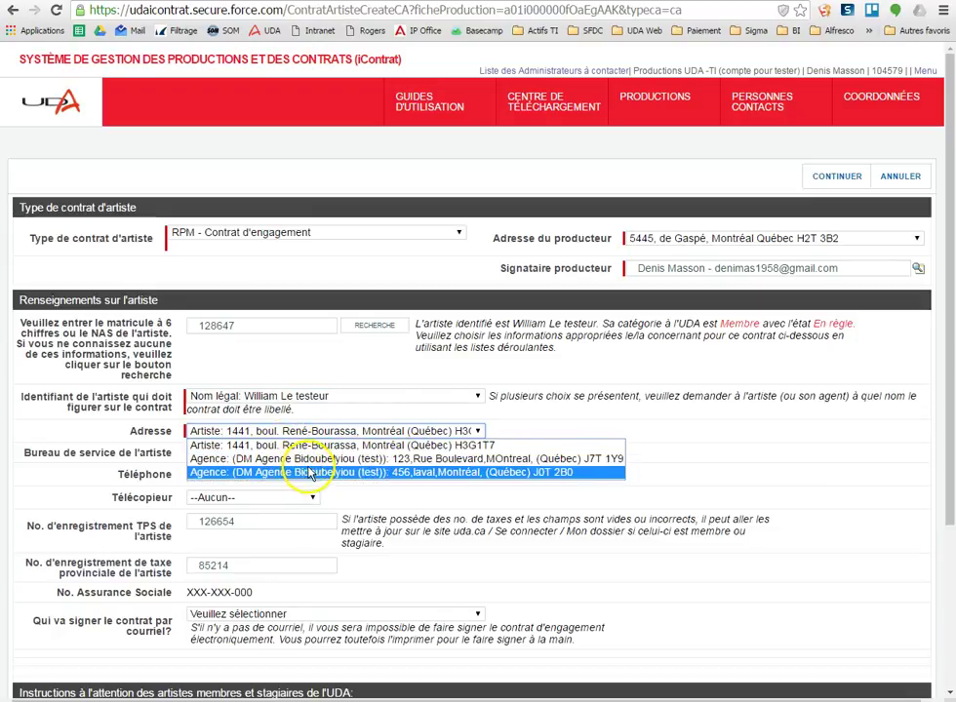
# Review the options for who signs the contract by email and choose the agent from DM Agence Bidoubelyiou (test).
pyautogui.click(289, 613)
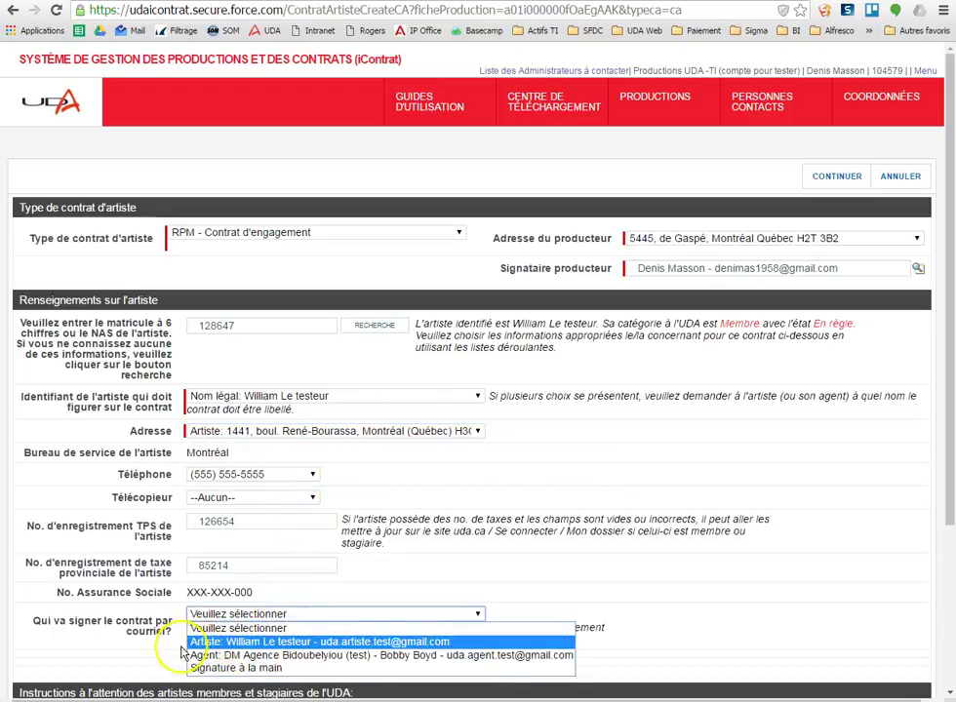
pyautogui.click(660, 589)
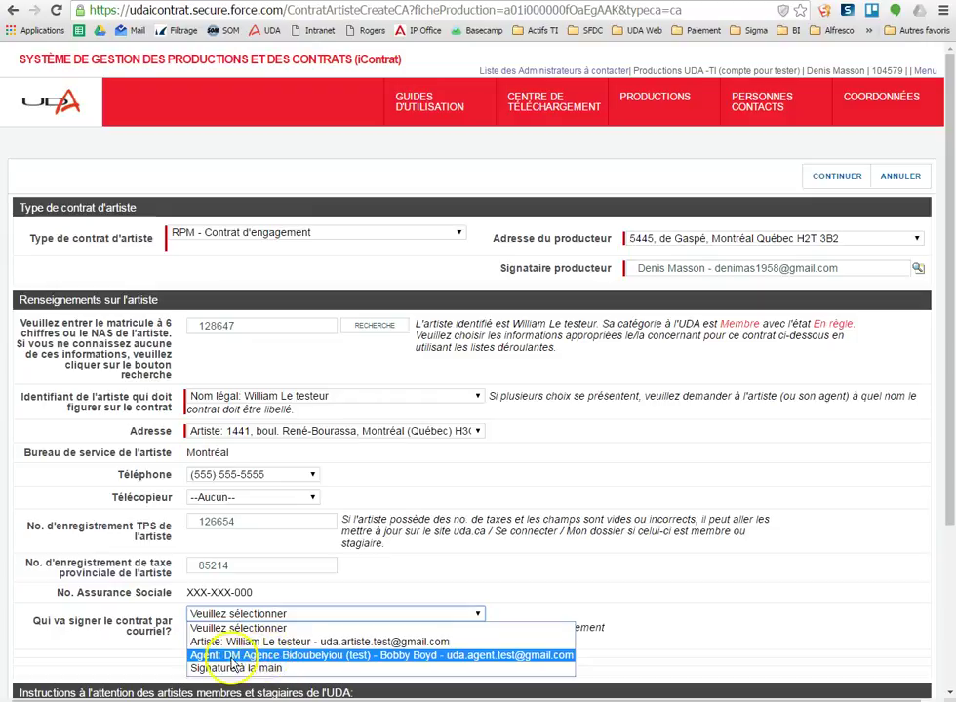
pyautogui.click(298, 656)
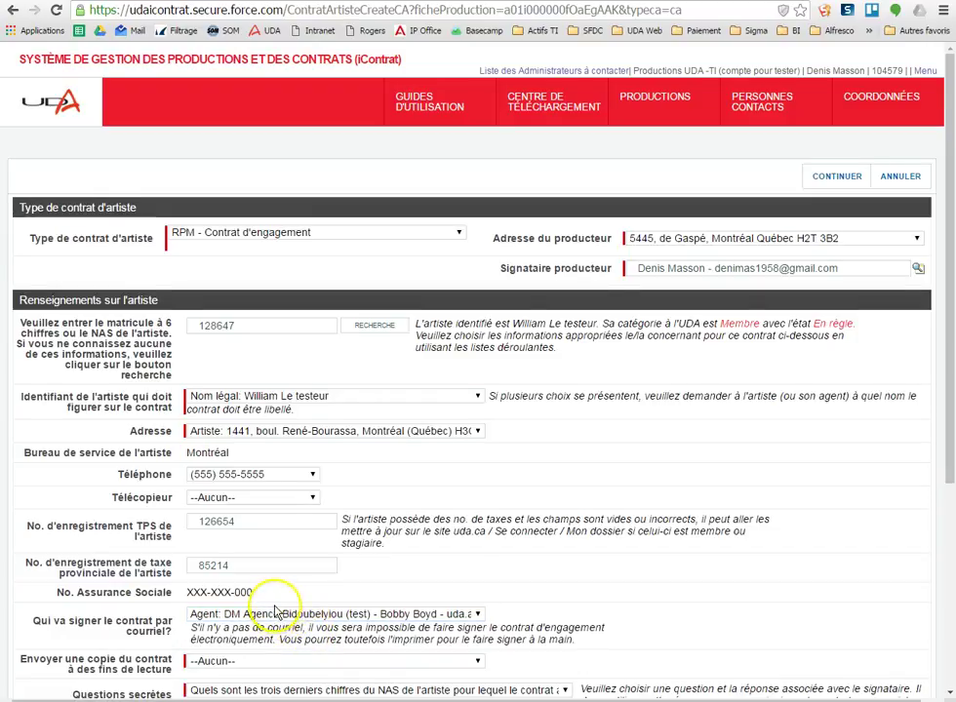
# Choose the artist as recipient of the reading copy of the contract.
pyautogui.scroll(-2, 284, 672)
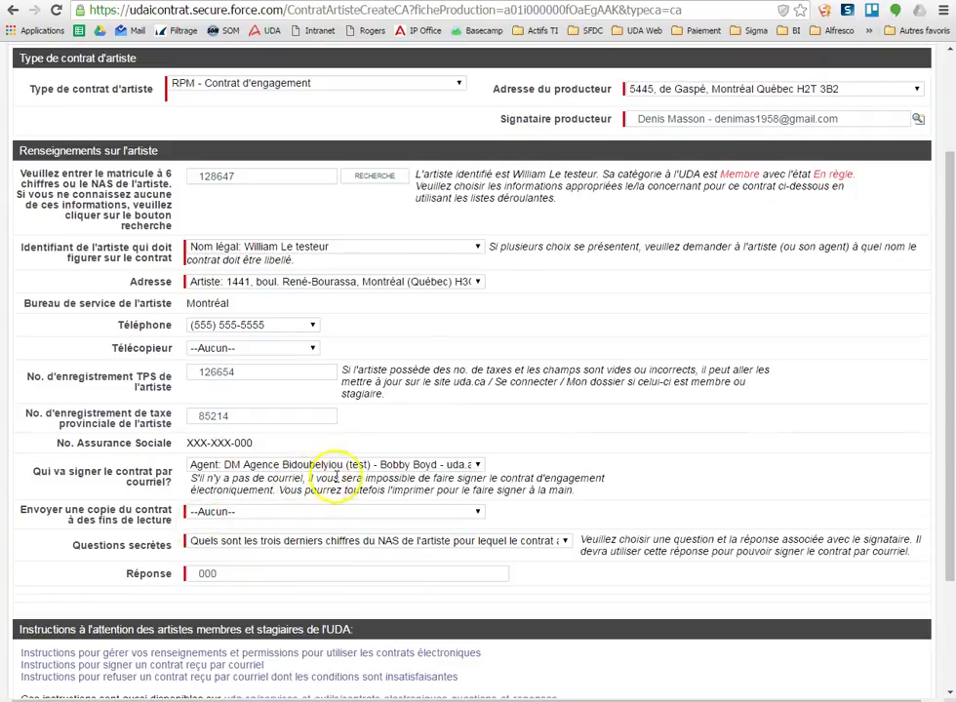
pyautogui.click(246, 512)
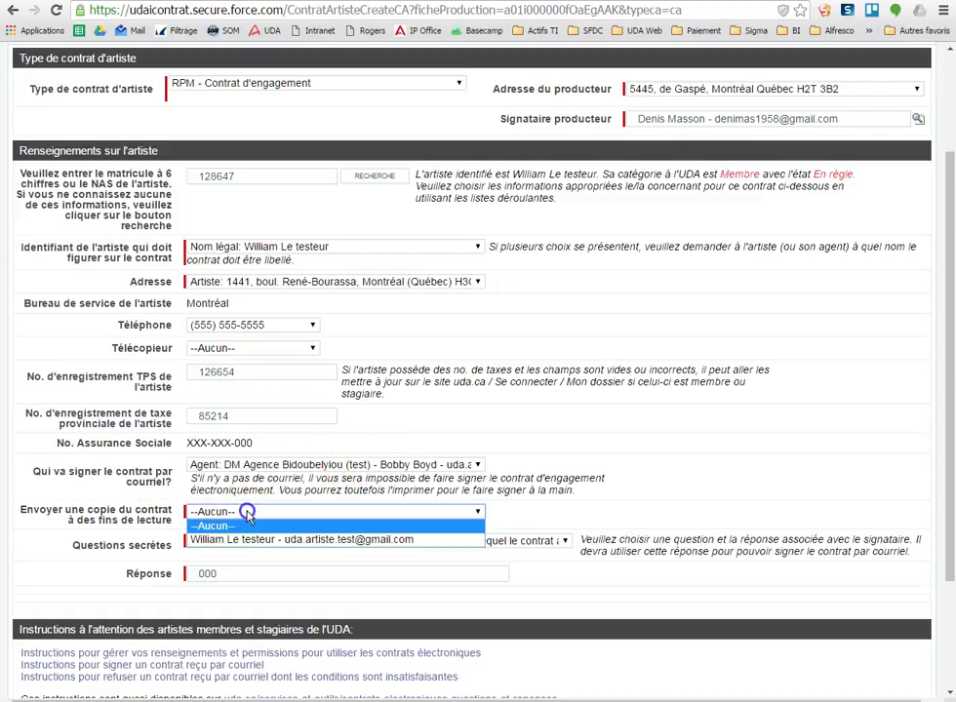
pyautogui.click(225, 542)
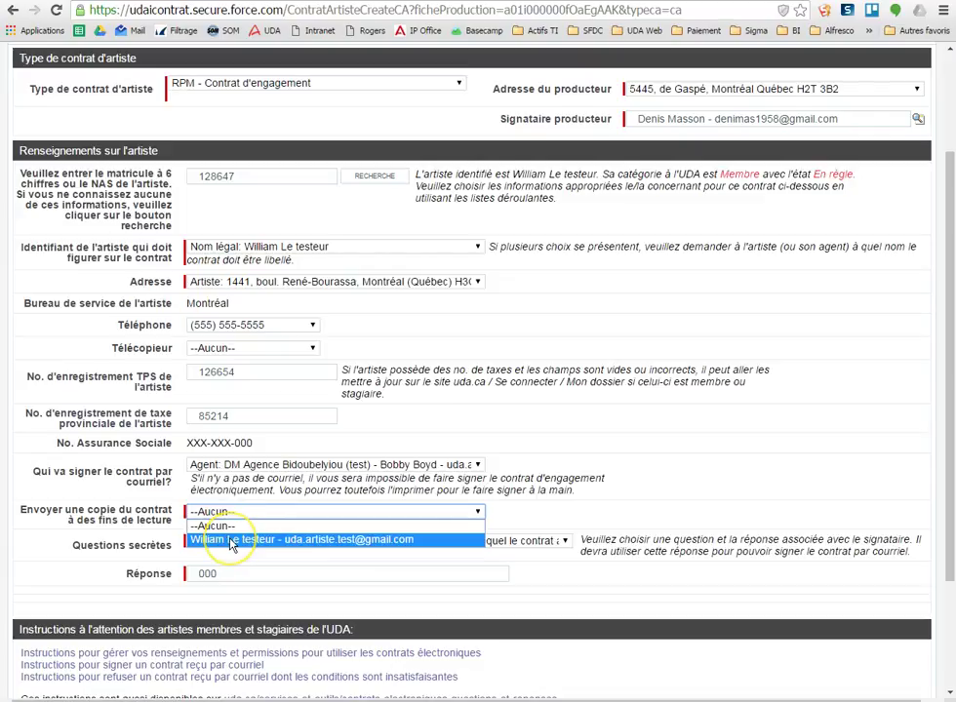
pyautogui.click(321, 539)
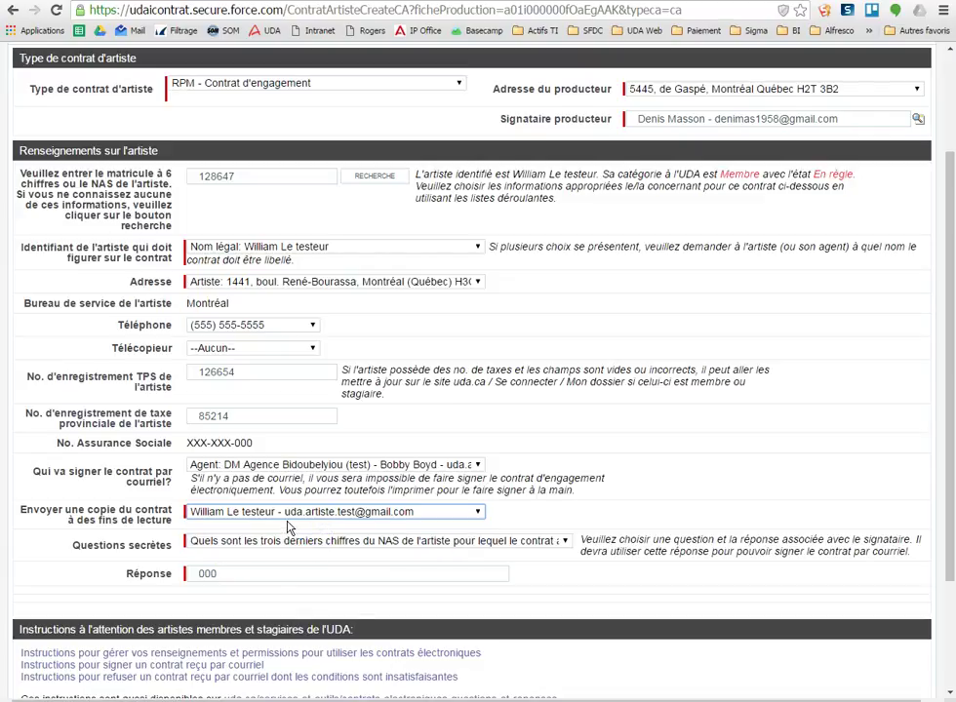
pyautogui.click(299, 520)
pyautogui.click(314, 515)
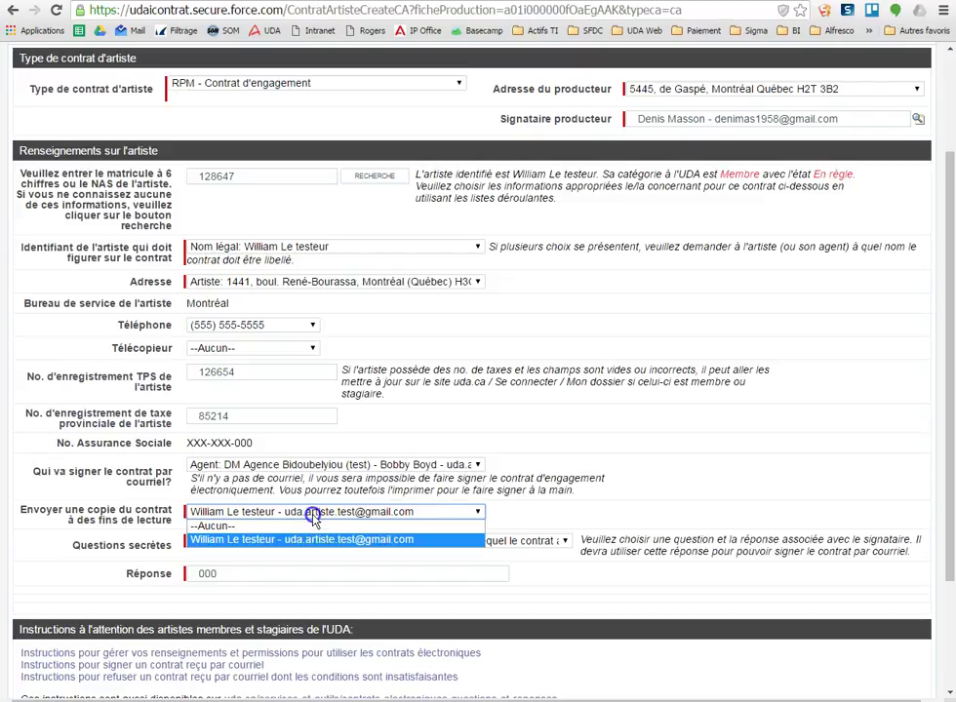
pyautogui.click(312, 516)
pyautogui.click(312, 516)
pyautogui.click(313, 517)
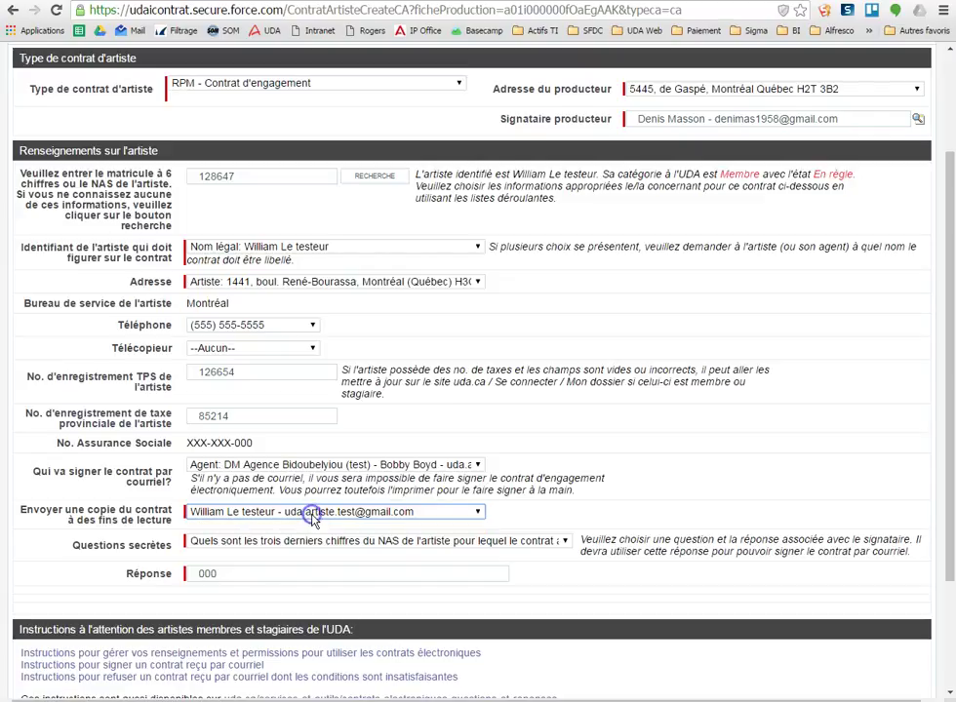
# Set who signs the contract to Signature à la main.
pyautogui.click(259, 465)
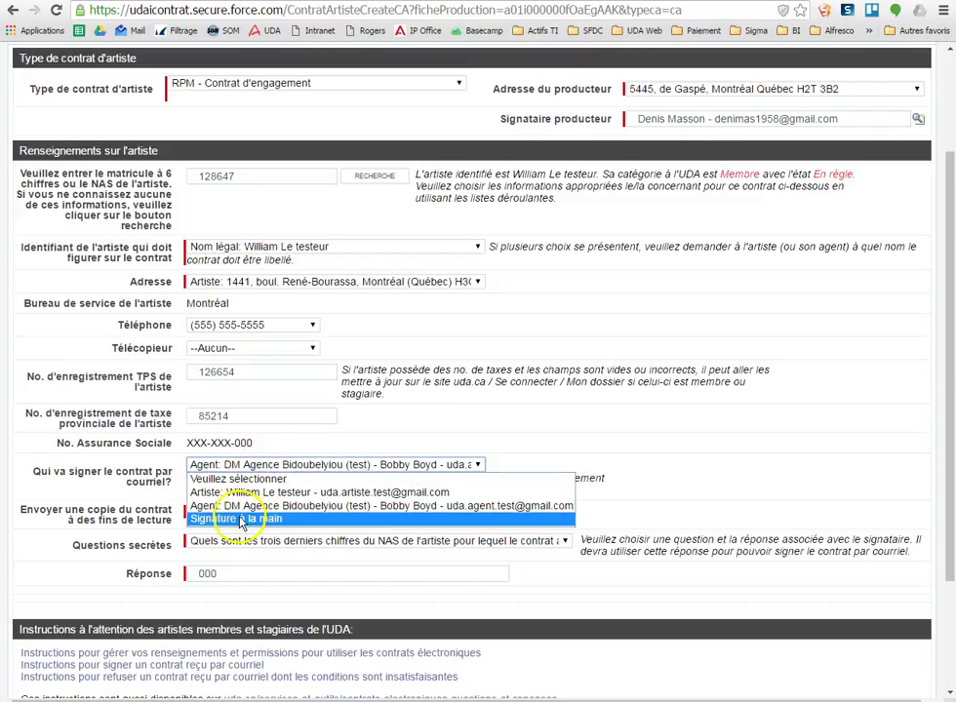
pyautogui.click(241, 520)
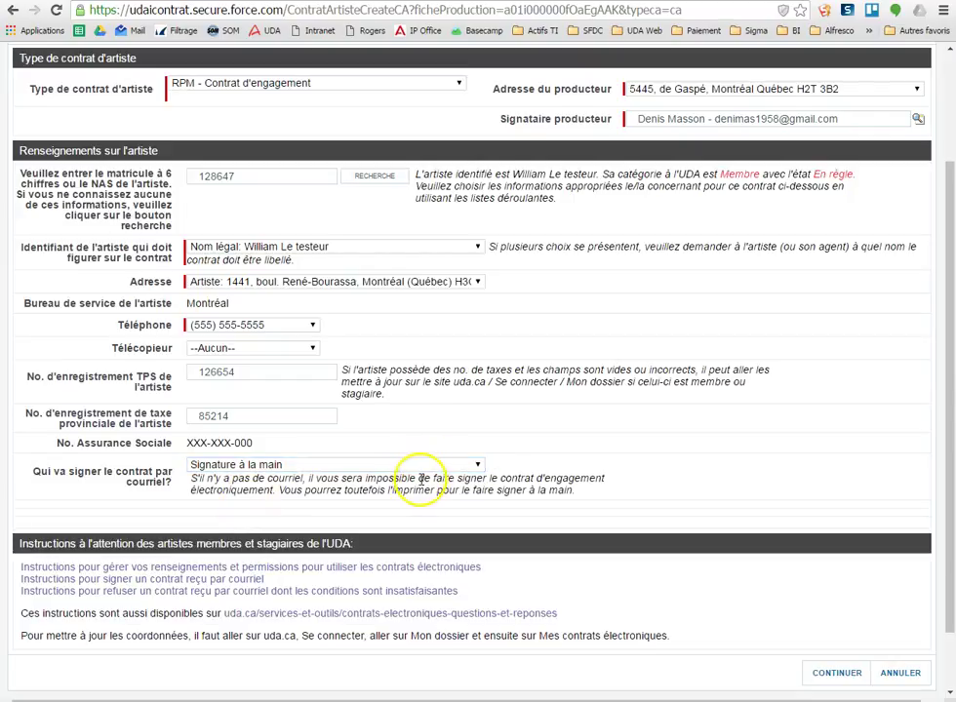
# Set the email signer to the agent from DM Agence Bidoubelyiou (test) and send the reading copy to the artist.
pyautogui.click(252, 465)
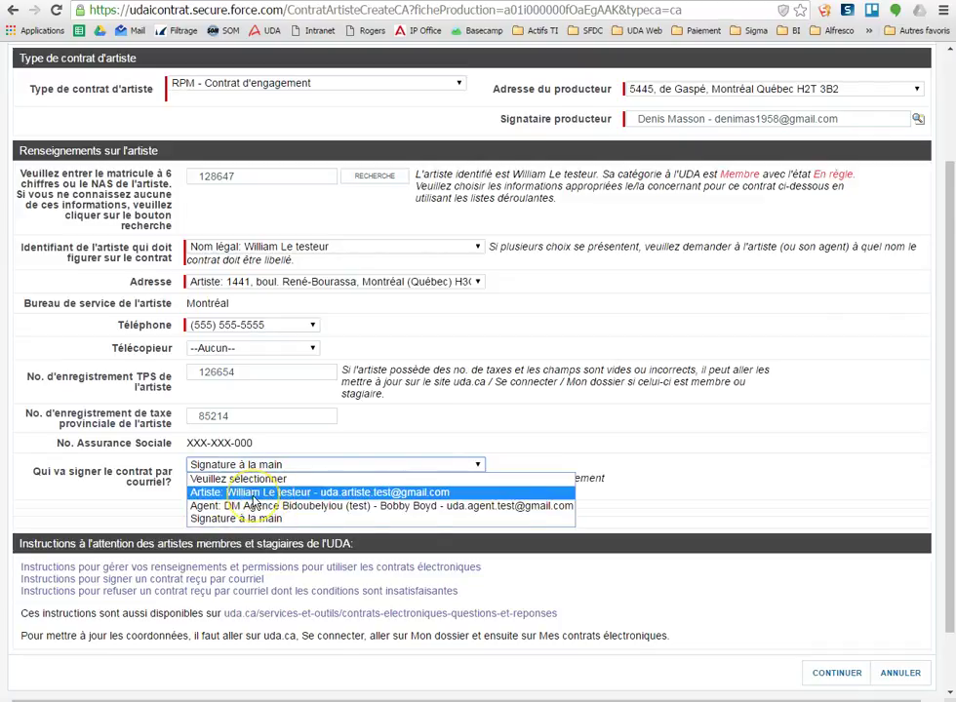
pyautogui.click(251, 506)
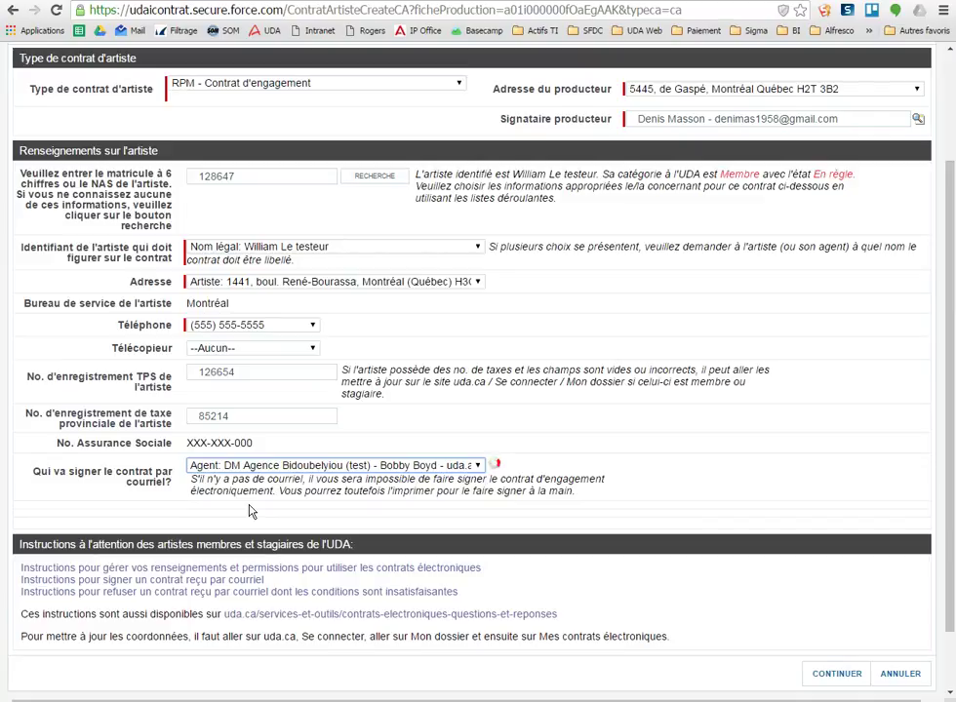
pyautogui.click(250, 511)
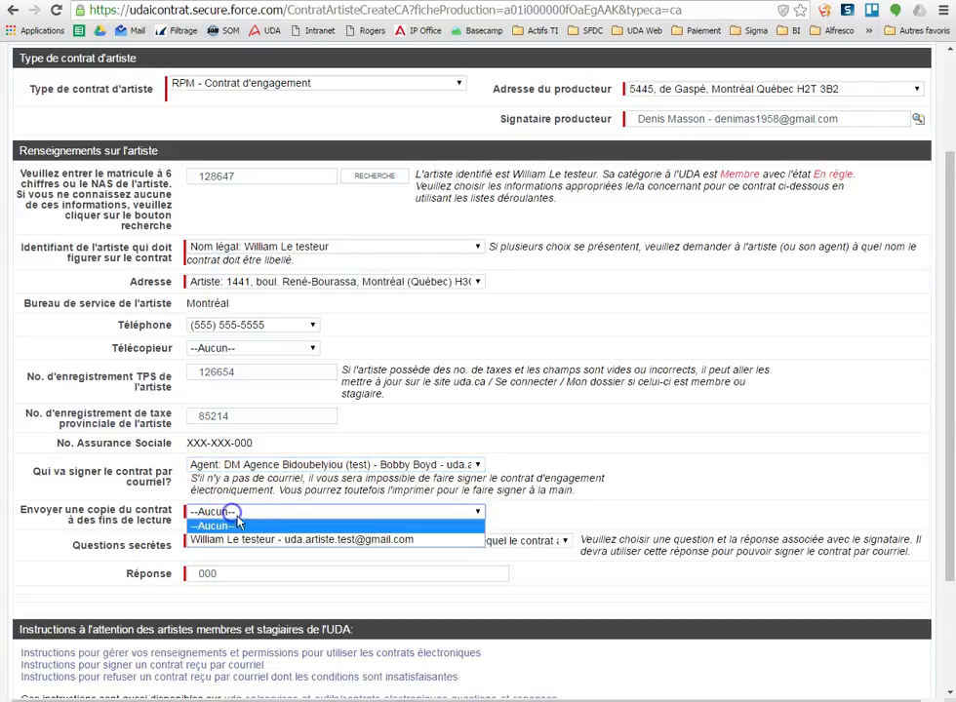
pyautogui.click(248, 540)
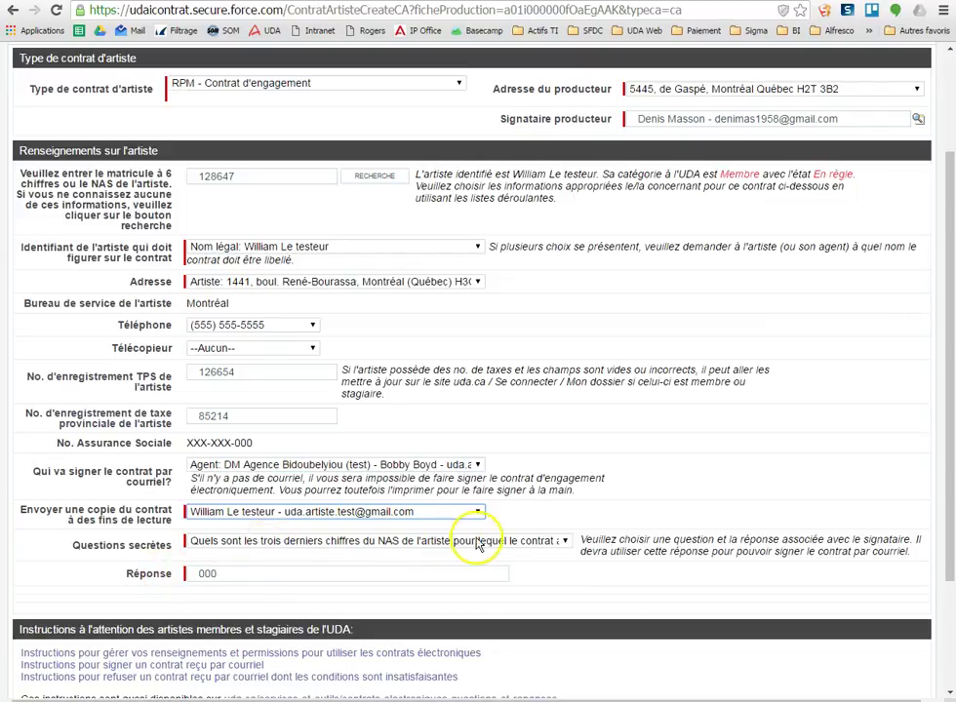
# Review the secret question choices without changing the selection, and confirm the signer selections to proceed to the contract form.
pyautogui.click(252, 540)
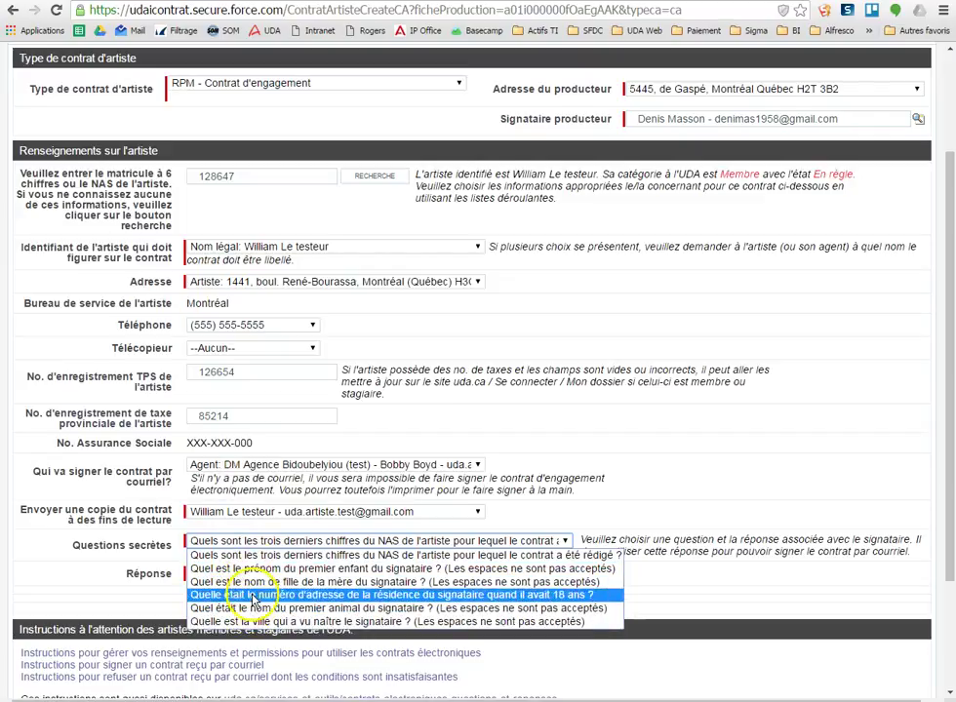
pyautogui.click(684, 477)
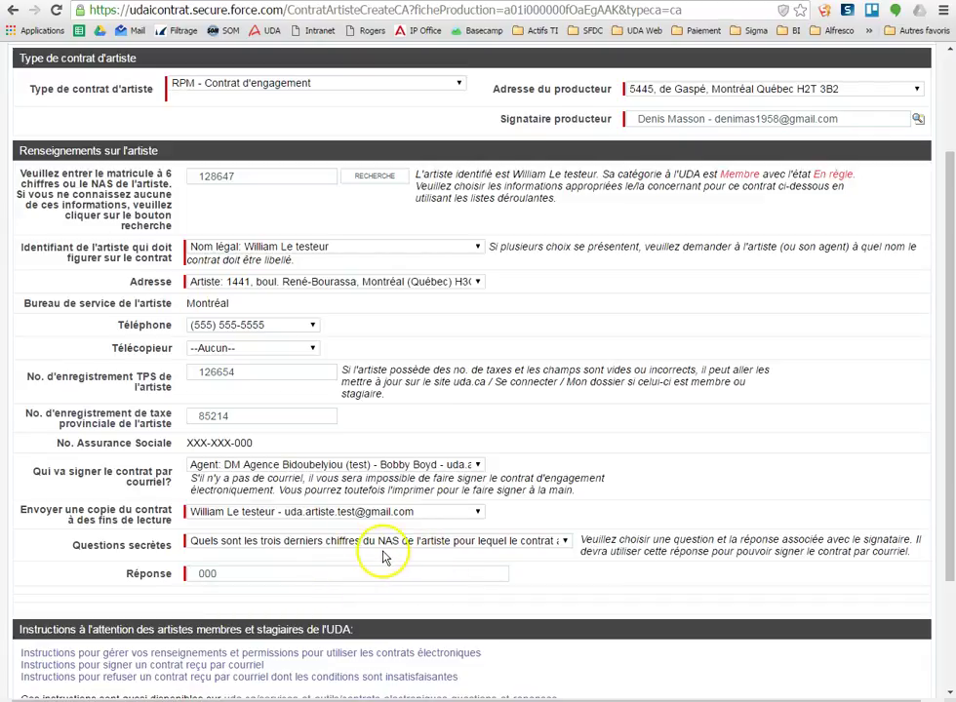
pyautogui.scroll(-3, 704, 491)
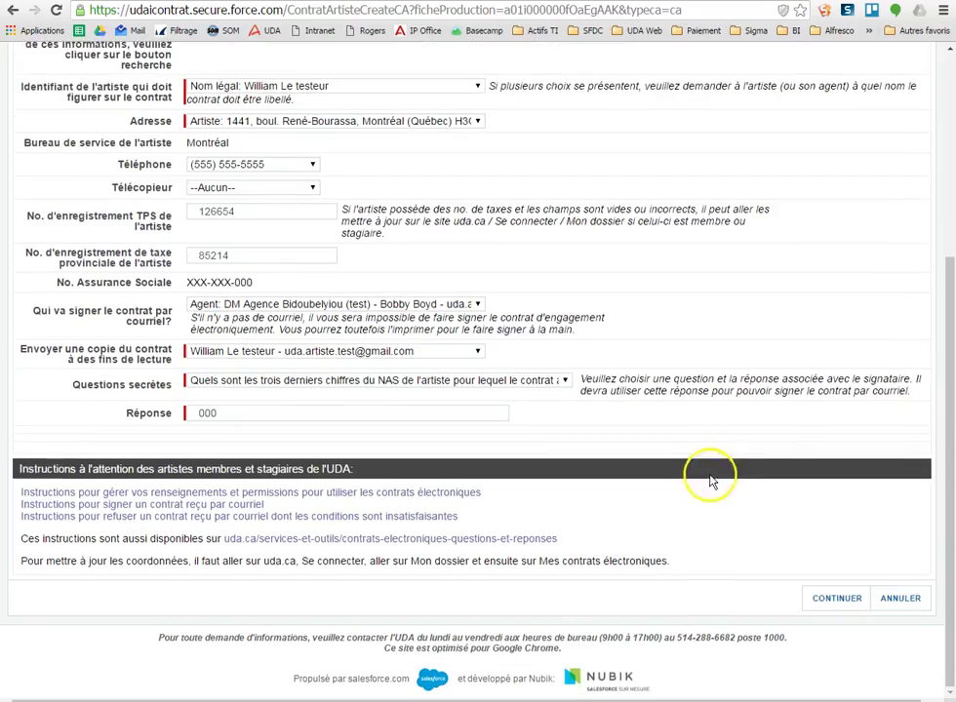
pyautogui.click(853, 599)
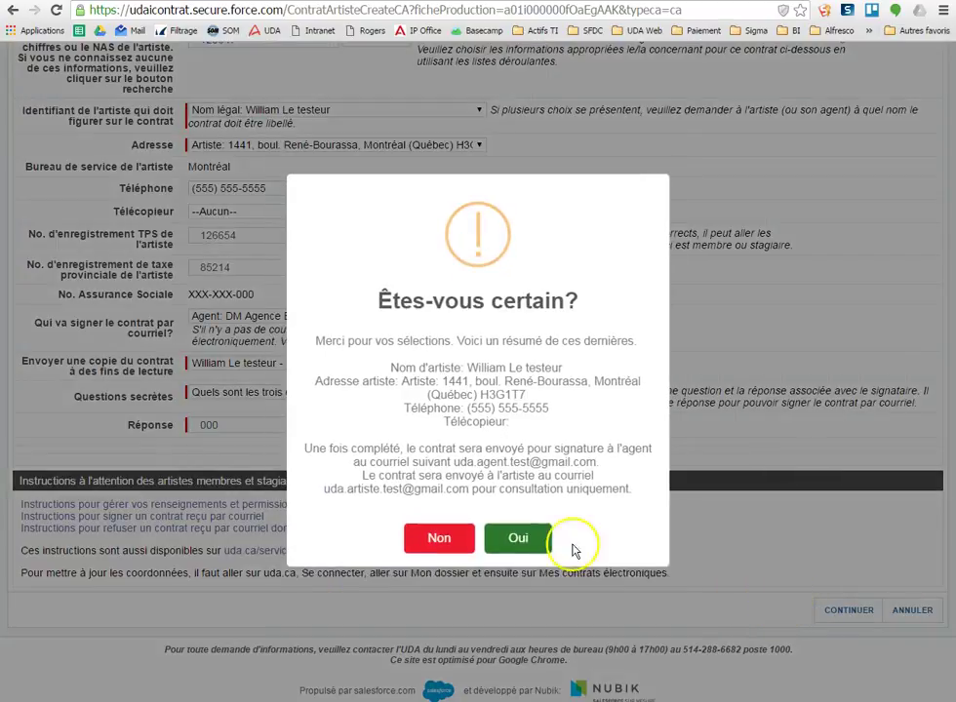
pyautogui.click(514, 539)
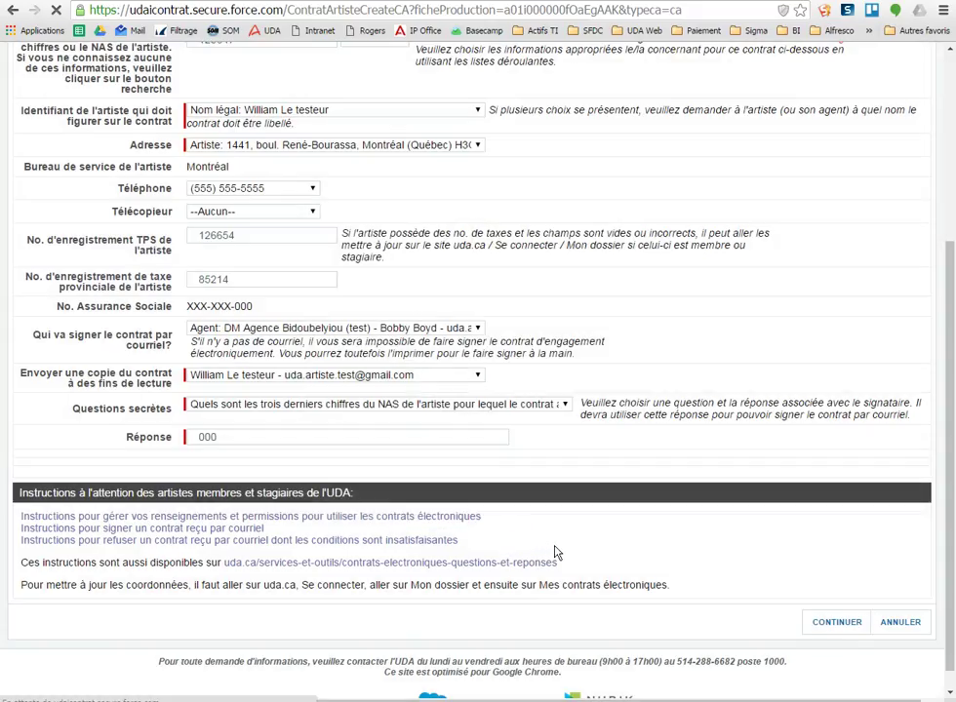
# Examine the new artist contract form, from the producer and artist information through engagement type, Tarif and additional rights.
pyautogui.scroll(-2, 418, 405)
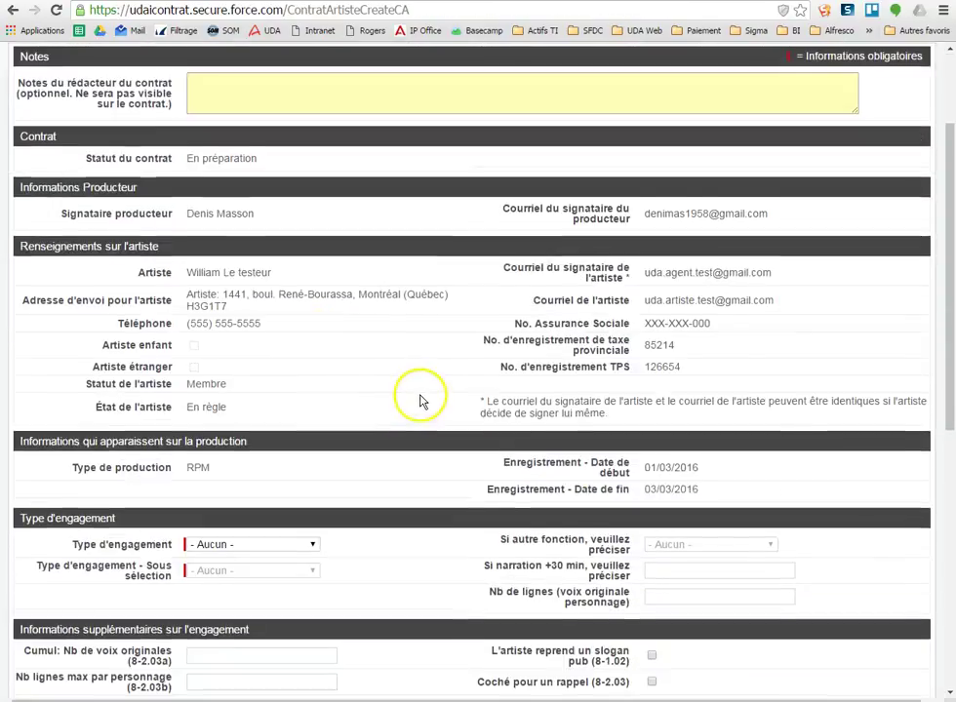
pyautogui.scroll(-5, 421, 400)
pyautogui.scroll(-1, 454, 418)
pyautogui.scroll(3, 358, 367)
pyautogui.scroll(-3, 390, 385)
pyautogui.scroll(3, 395, 385)
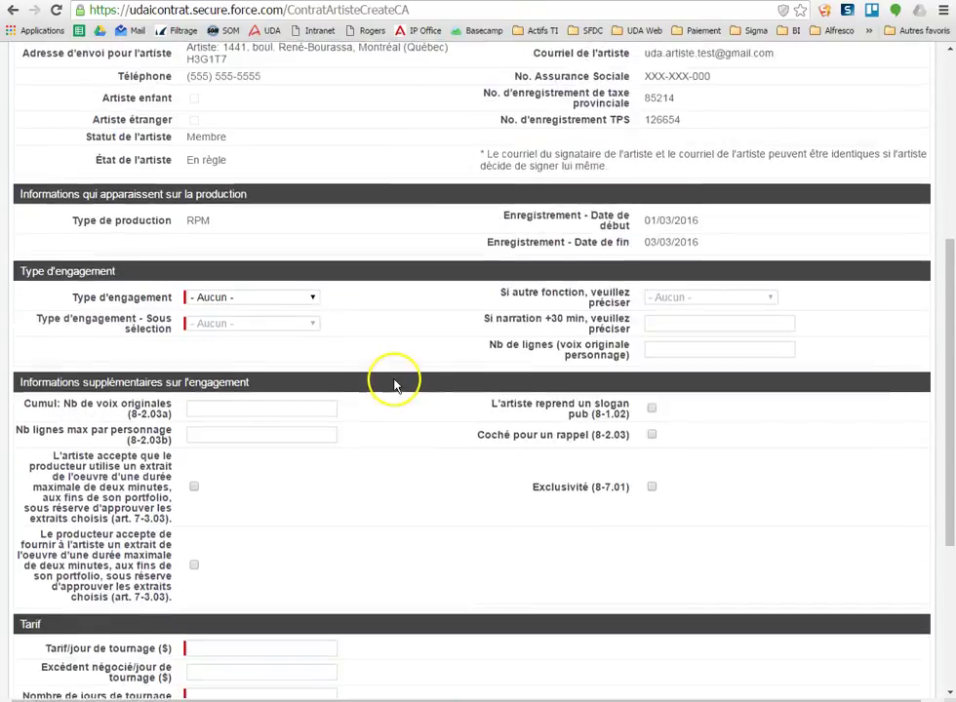
pyautogui.scroll(4, 394, 385)
pyautogui.scroll(-2, 447, 373)
pyautogui.scroll(2, 463, 392)
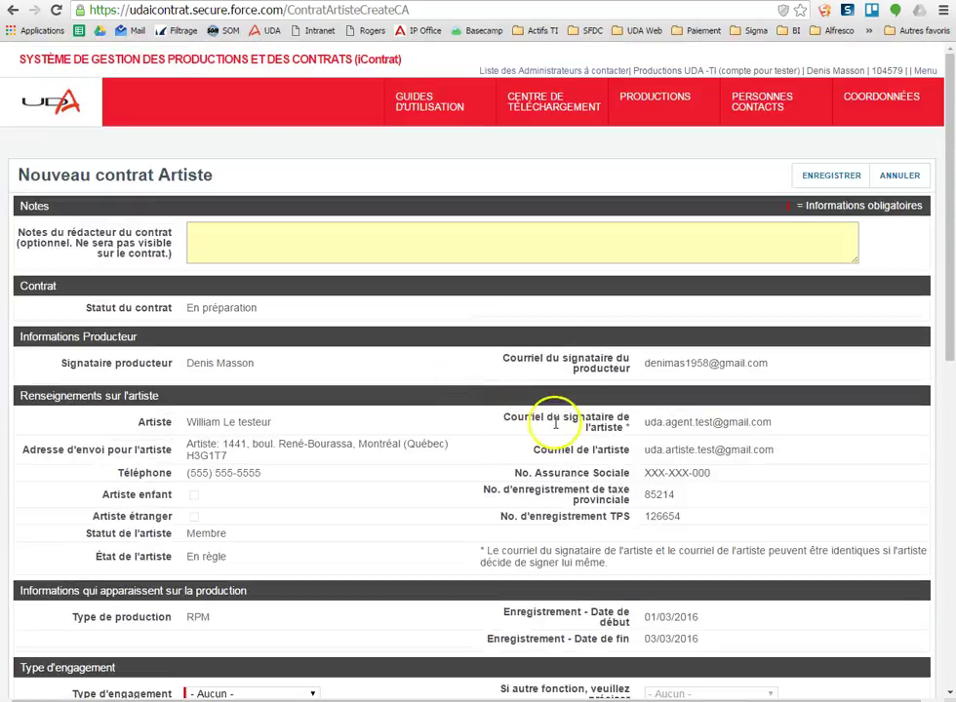
pyautogui.scroll(-3, 558, 410)
pyautogui.scroll(3, 561, 395)
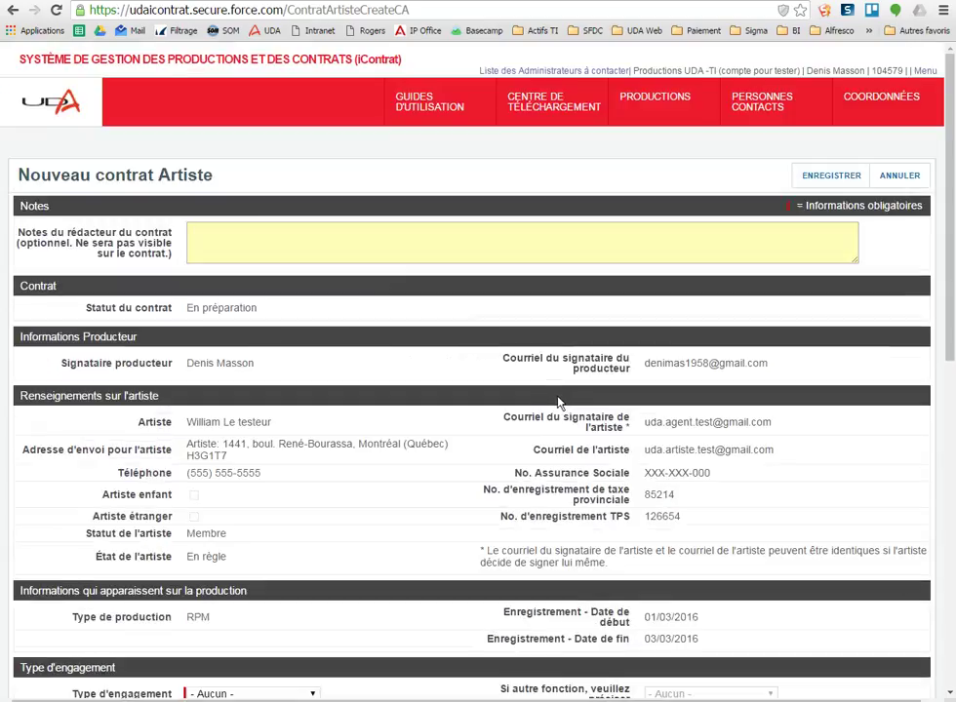
pyautogui.scroll(-4, 542, 400)
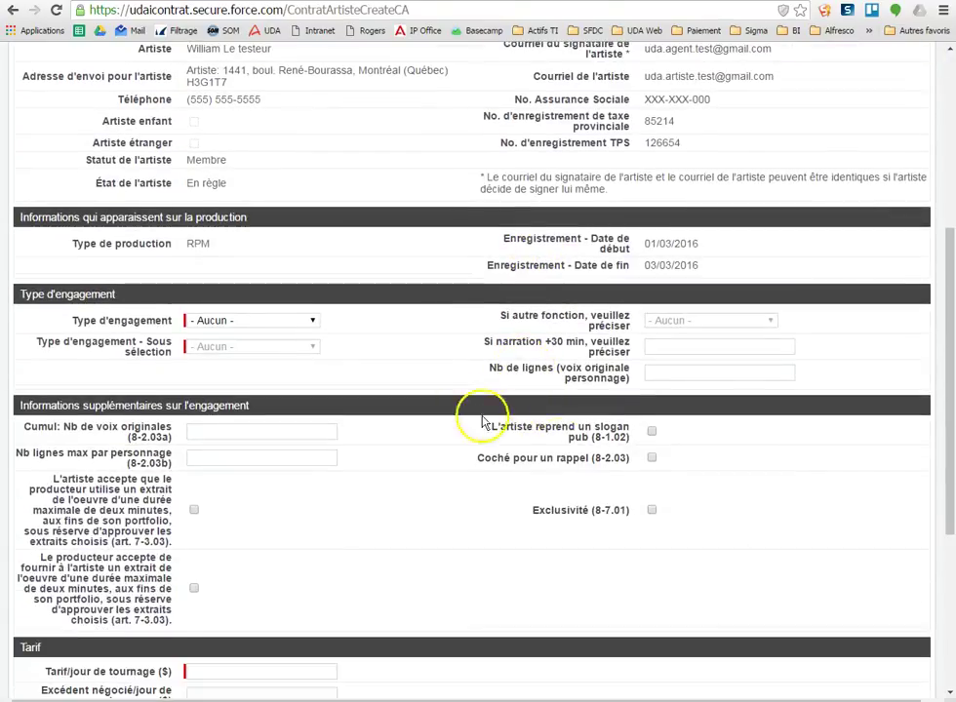
pyautogui.scroll(-3, 403, 380)
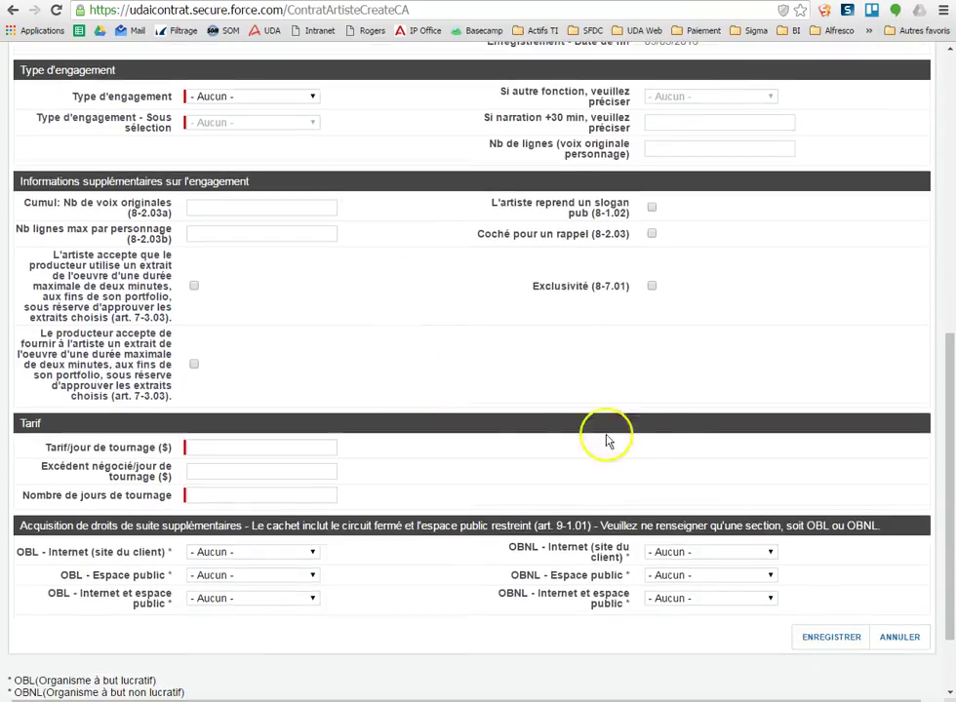
pyautogui.scroll(5, 637, 492)
pyautogui.scroll(-2, 638, 480)
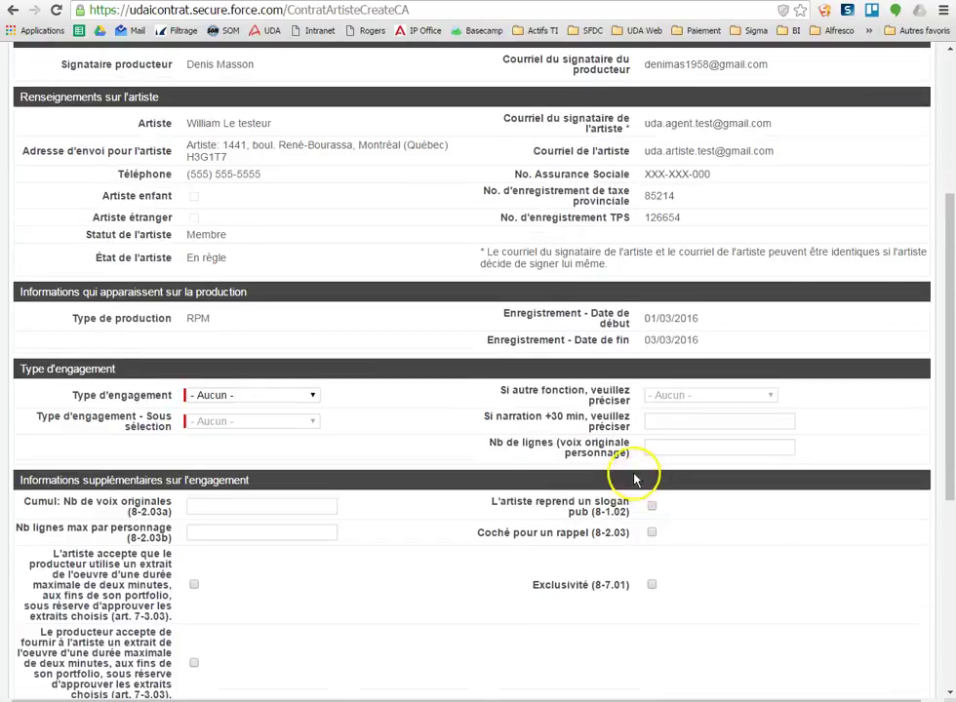
pyautogui.scroll(-3, 634, 479)
pyautogui.scroll(3, 631, 471)
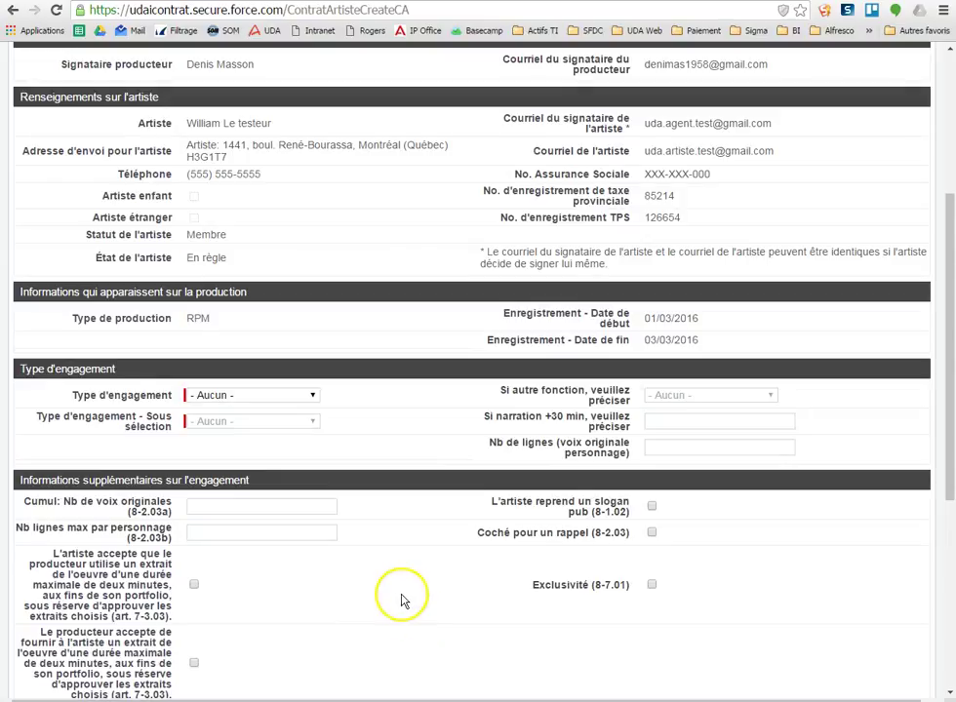
# Cancel the new artist contract and view the Contrats list of the production RPM - On passe à l'action.
pyautogui.scroll(3, 811, 335)
pyautogui.click(900, 178)
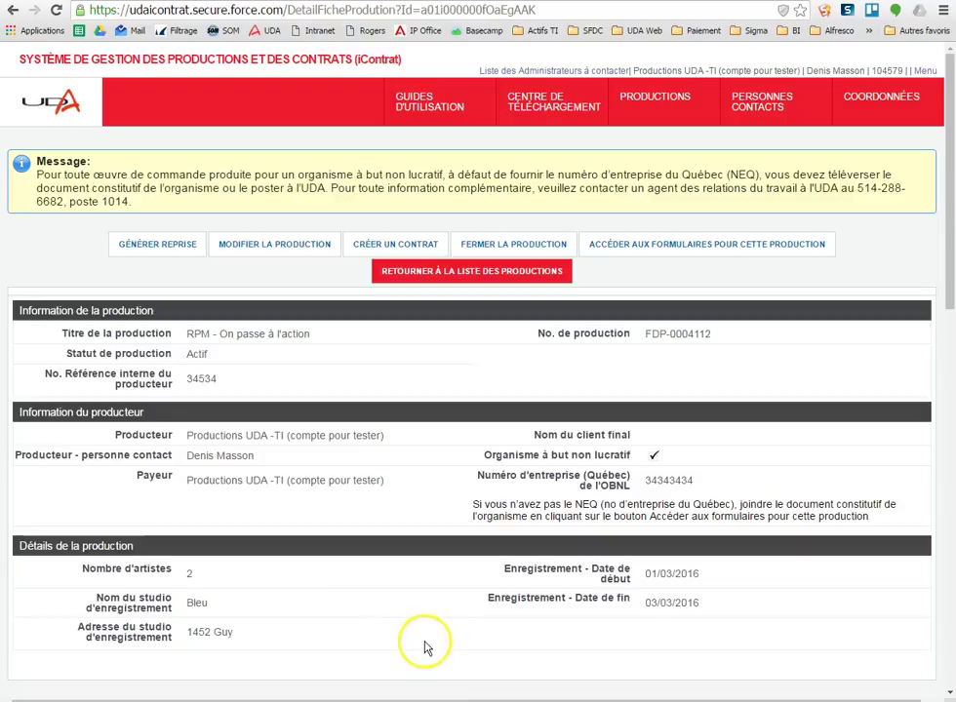
pyautogui.click(346, 663)
pyautogui.scroll(-3, 351, 644)
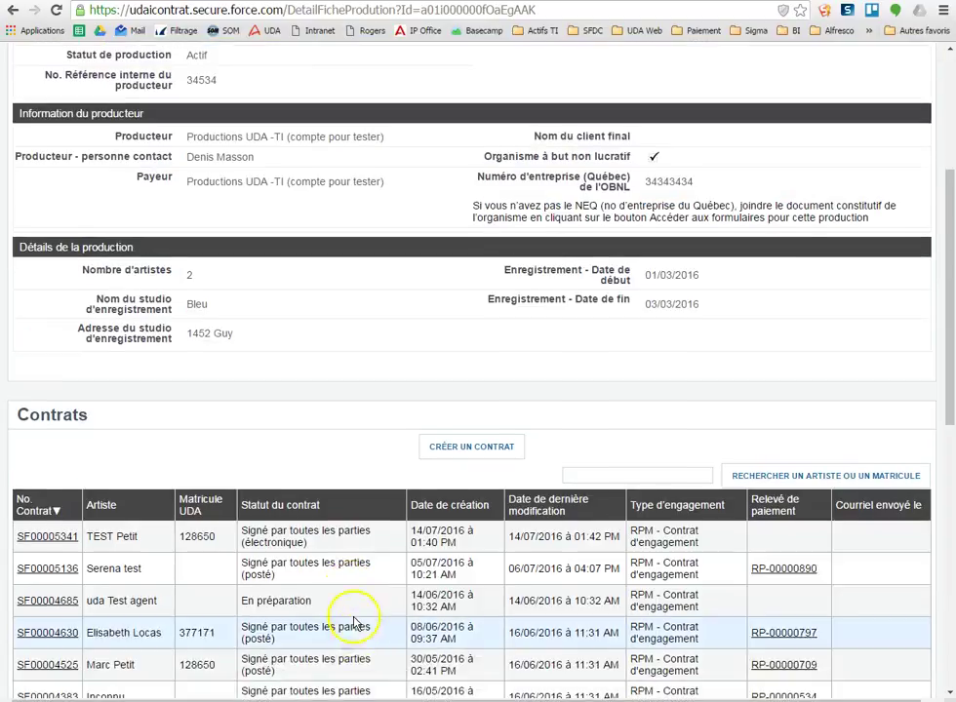